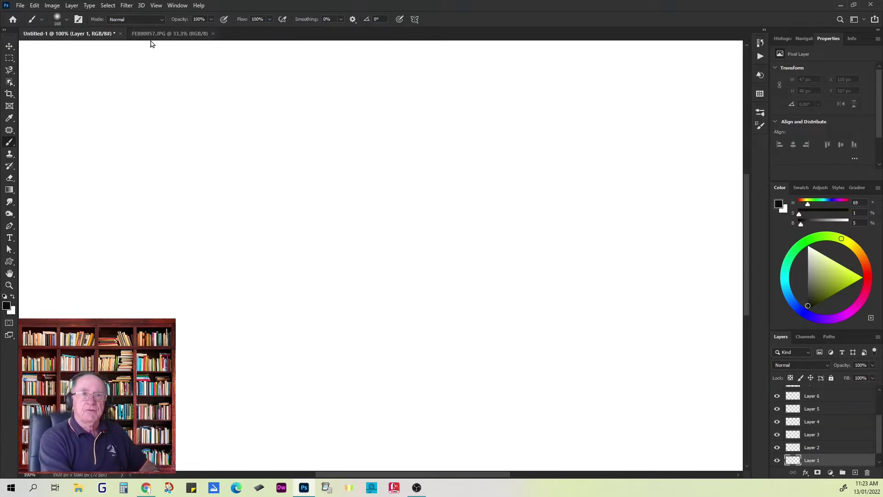
# Step: Display the available pattern groups in an enlarged list and check the option for loading Legacy Patterns and More
pyautogui.click(177, 6)
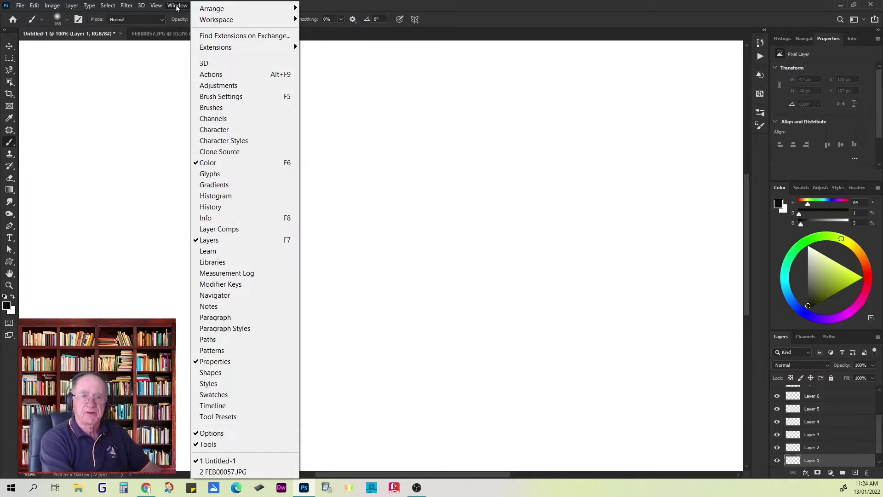
pyautogui.click(211, 350)
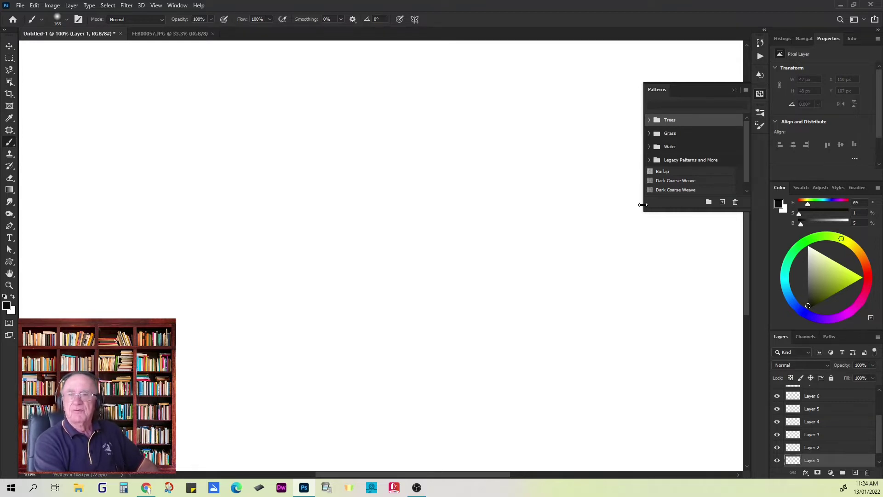
pyautogui.moveTo(644, 210); pyautogui.dragTo(614, 234)
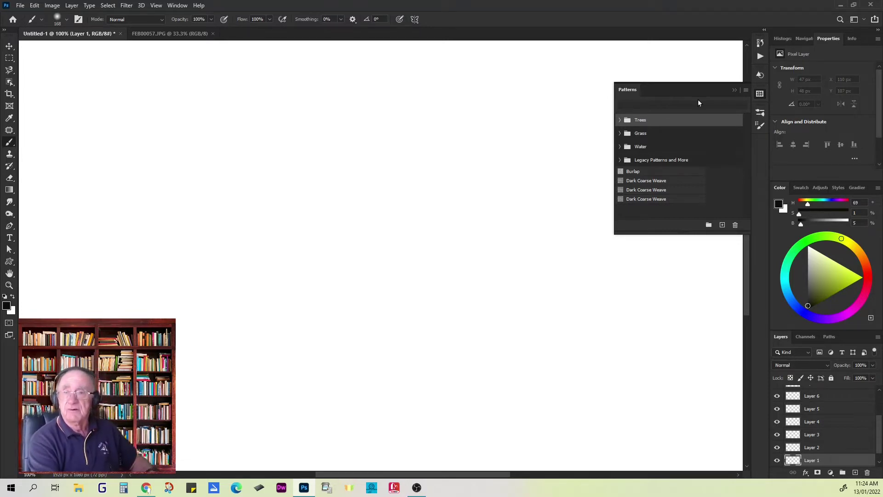
pyautogui.click(747, 91)
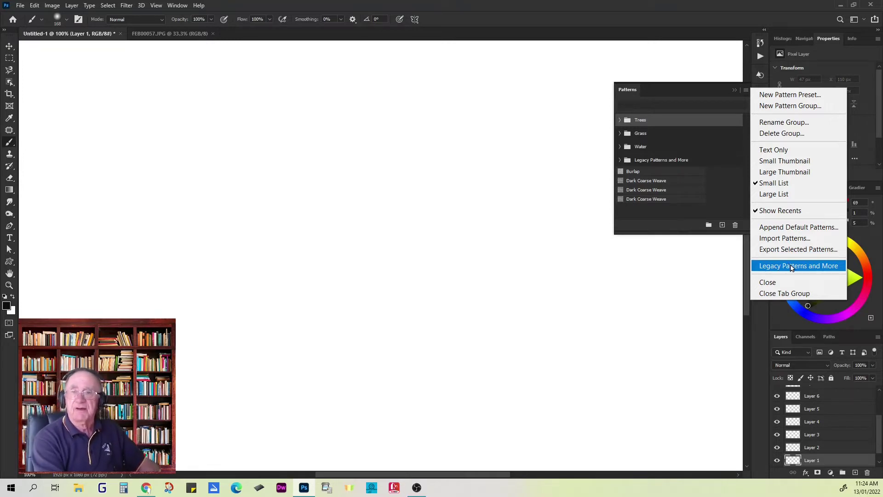
pyautogui.click(732, 88)
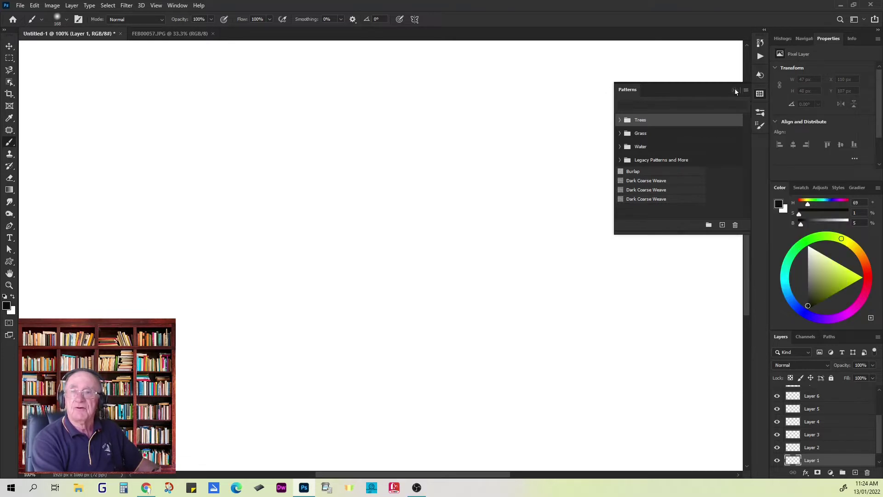
pyautogui.click(735, 90)
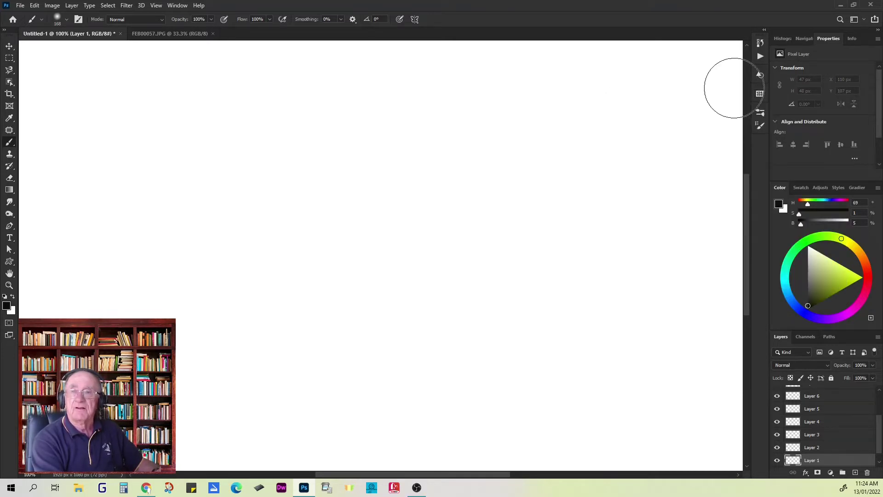
# Step: Enable Texture for the brush with the first Artist Surfaces weave pattern and stamp a black test dab in the canvas's upper-left corner
pyautogui.click(759, 127)
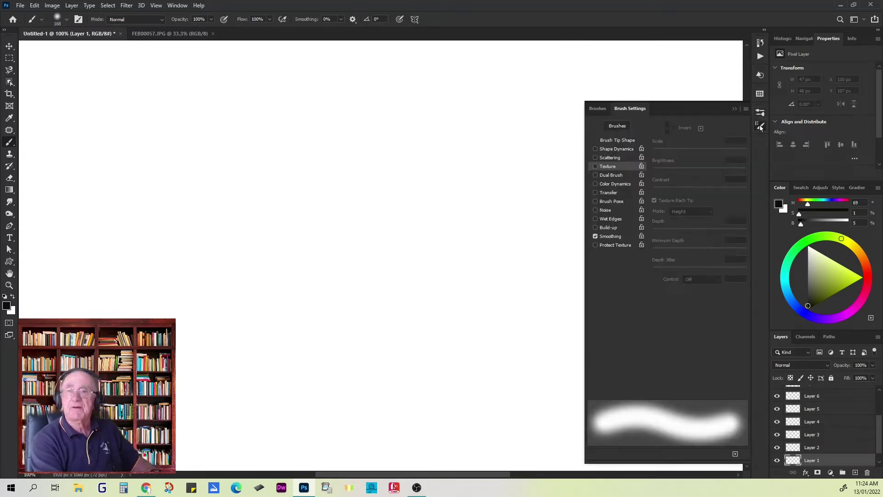
pyautogui.click(607, 165)
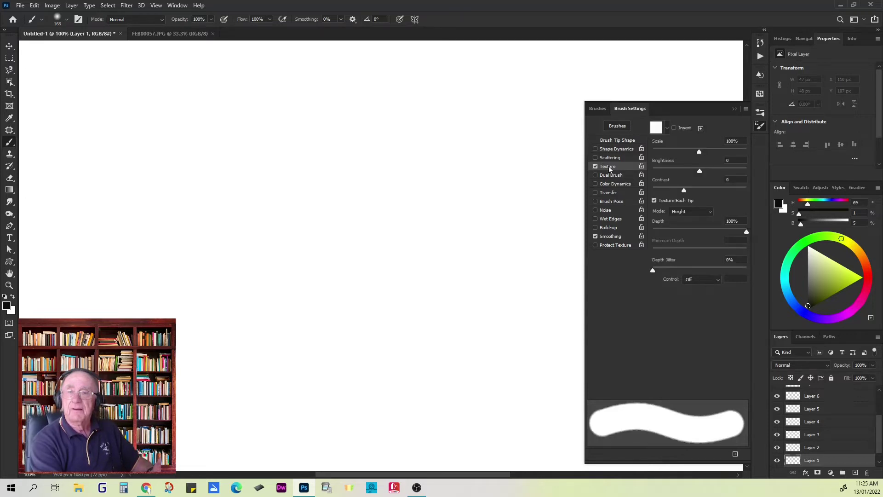
pyautogui.click(655, 132)
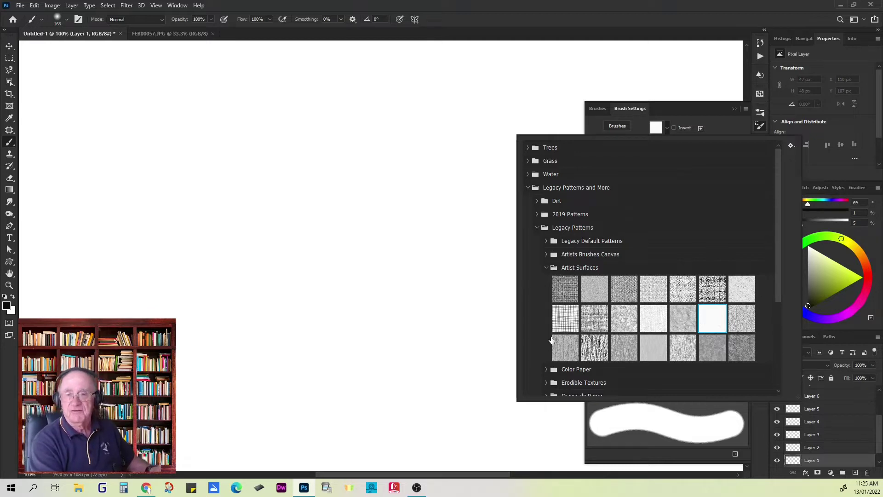
pyautogui.click(567, 288)
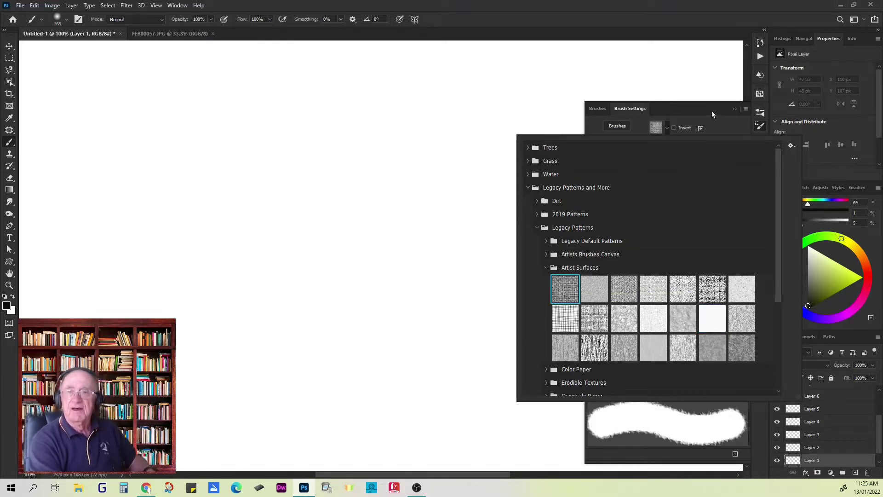
pyautogui.click(657, 131)
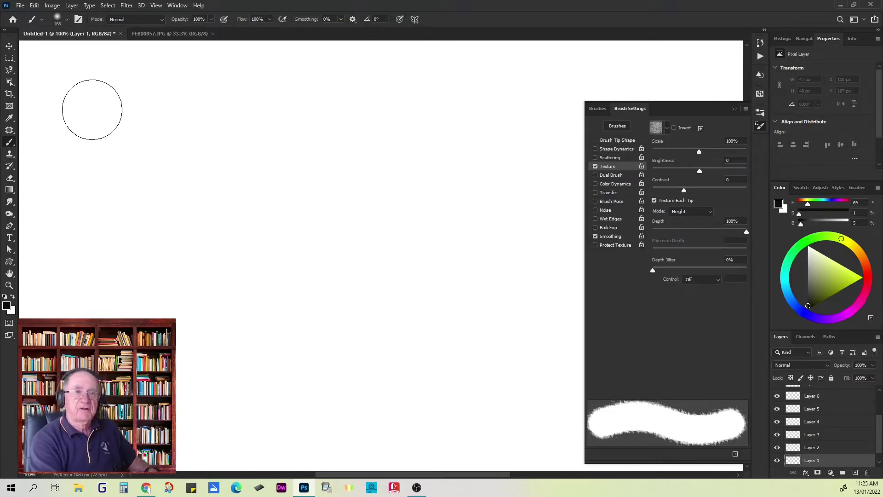
pyautogui.click(83, 98)
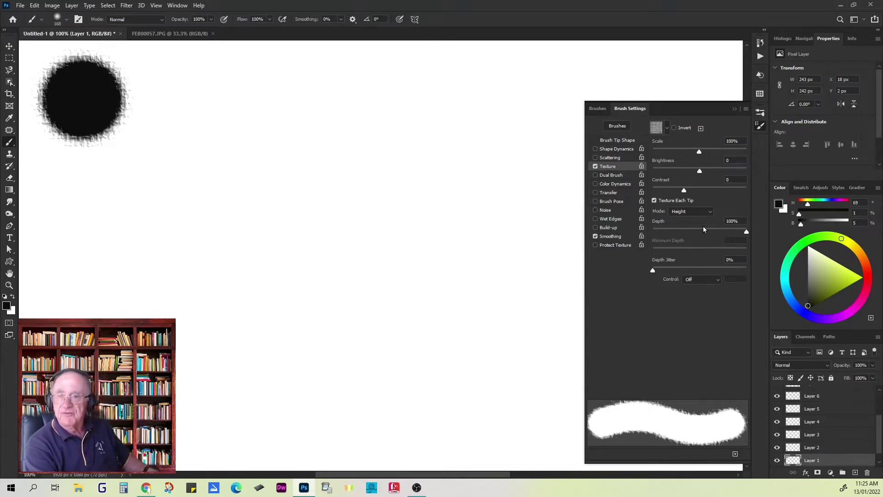
# Step: Set the brush texture mode to Multiply and paint a dab and a broad test stroke beside the solid dab
pyautogui.click(712, 211)
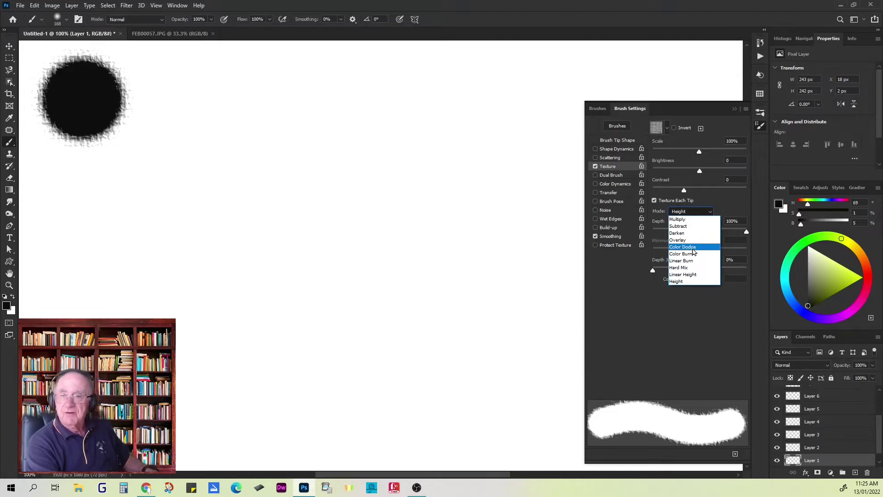
pyautogui.click(678, 220)
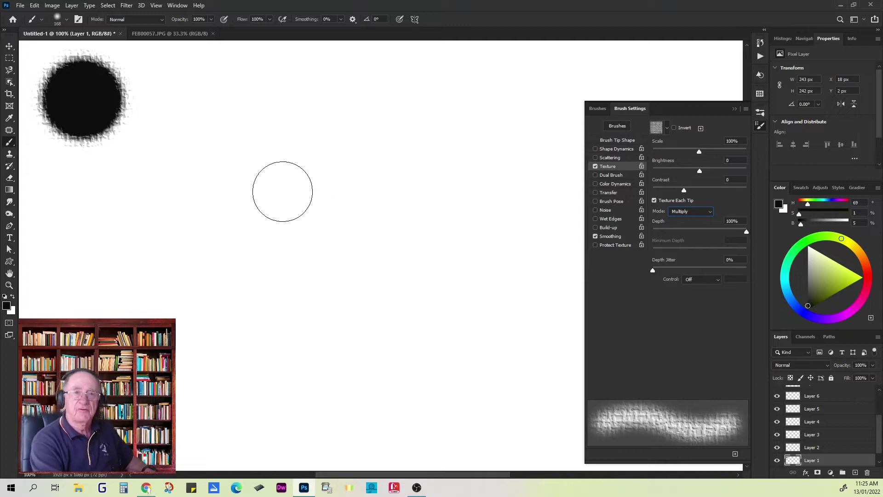
pyautogui.click(184, 90)
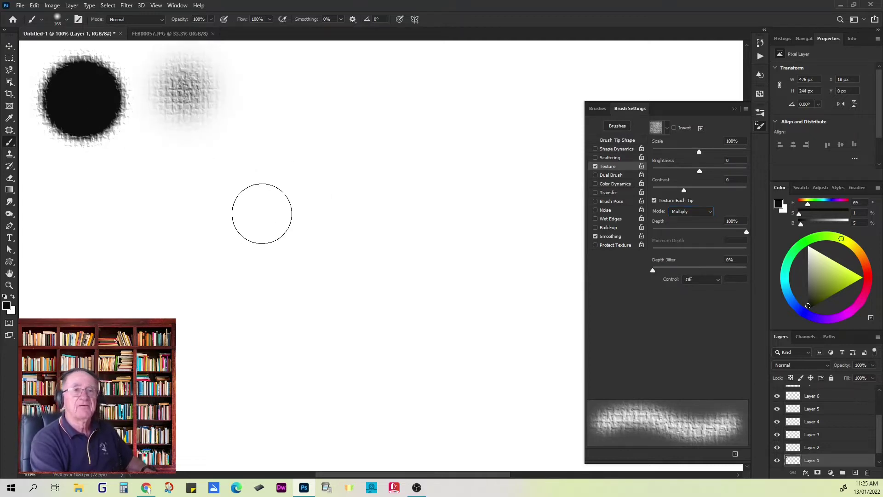
pyautogui.moveTo(122, 188)
pyautogui.mouseDown()
pyautogui.moveTo(191, 173)
pyautogui.moveTo(202, 202)
pyautogui.moveTo(271, 152)
pyautogui.moveTo(220, 137)
pyautogui.moveTo(274, 132)
pyautogui.moveTo(280, 157)
pyautogui.moveTo(214, 189)
pyautogui.moveTo(281, 190)
pyautogui.mouseUp()
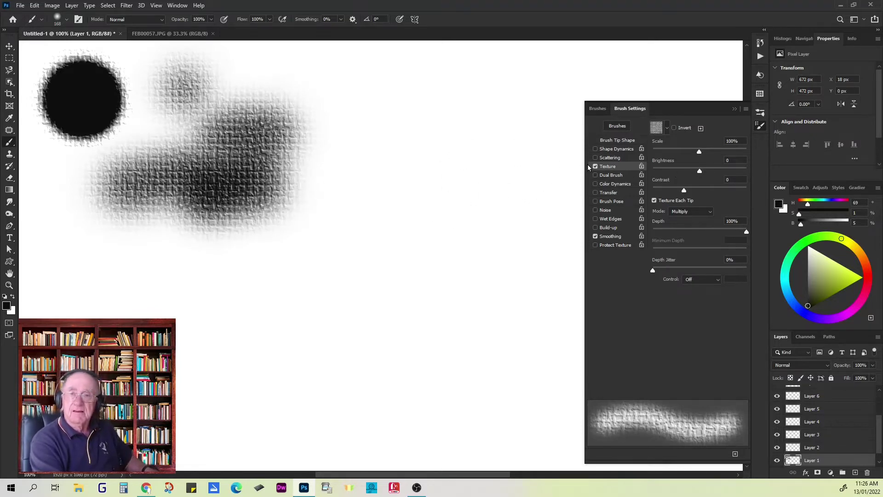
# Step: Compare texture sizes by painting one short stroke at 1% scale and another below it at 406% scale
pyautogui.moveTo(699, 151); pyautogui.dragTo(651, 154)
pyautogui.moveTo(453, 145); pyautogui.dragTo(412, 175)
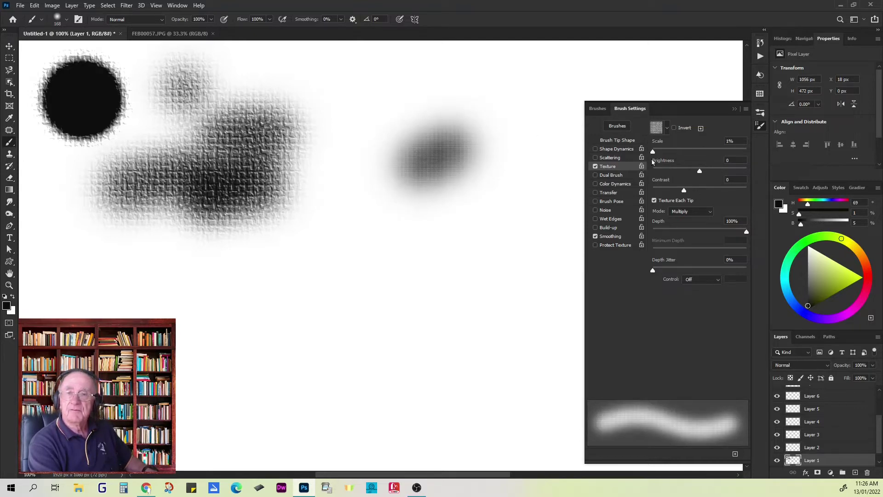
pyautogui.moveTo(652, 153); pyautogui.dragTo(733, 152)
pyautogui.moveTo(490, 201); pyautogui.dragTo(391, 253)
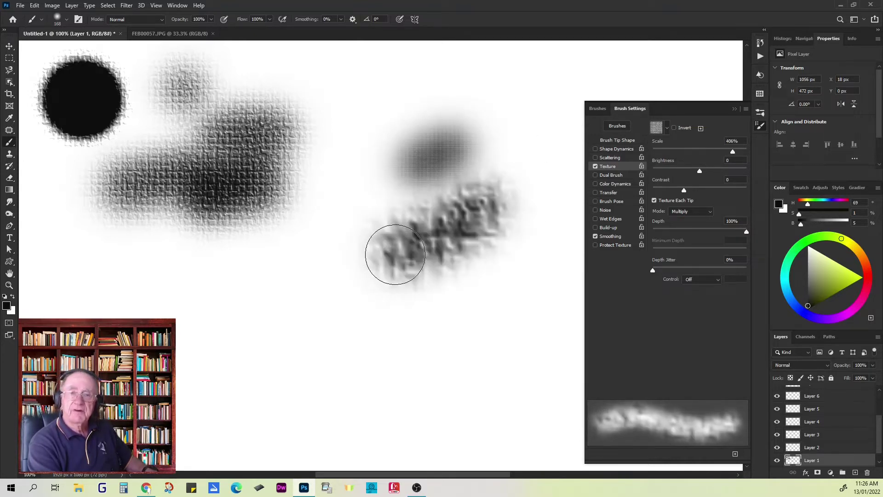
# Step: Set the texture scale back to 100% and paint a short test stroke below the black strokes
pyautogui.moveTo(698, 150)
pyautogui.mouseDown()
pyautogui.moveTo(688, 150)
pyautogui.moveTo(701, 151)
pyautogui.mouseUp()
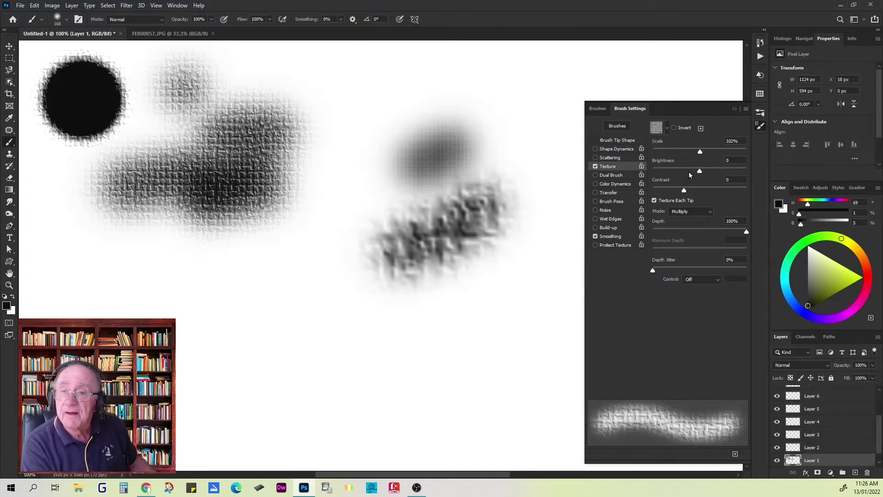
pyautogui.click(729, 140)
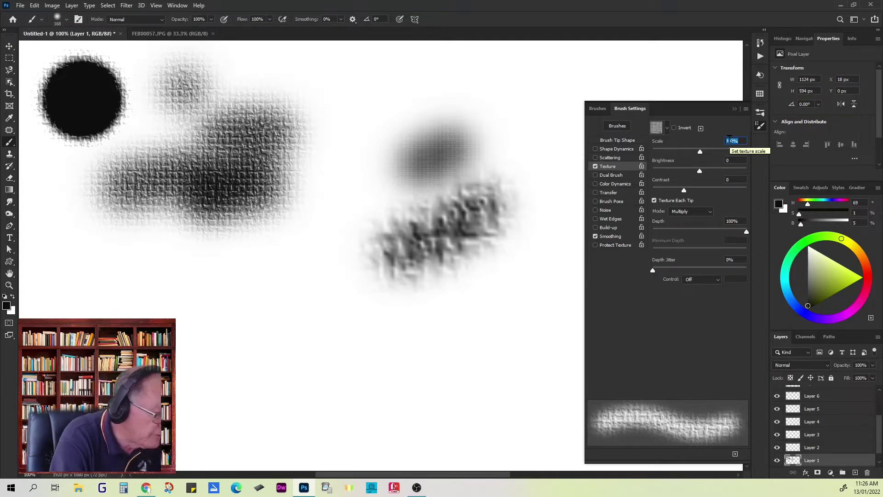
pyautogui.write('100')
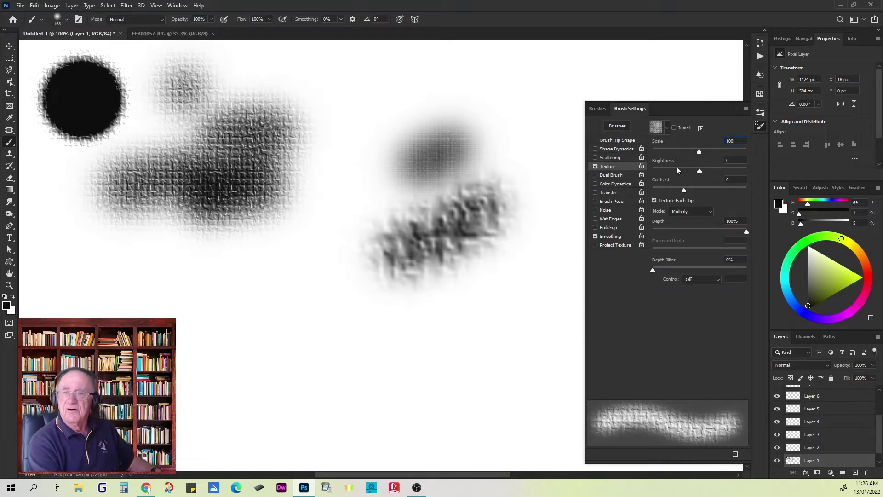
pyautogui.press('Return')
pyautogui.press('Tab')
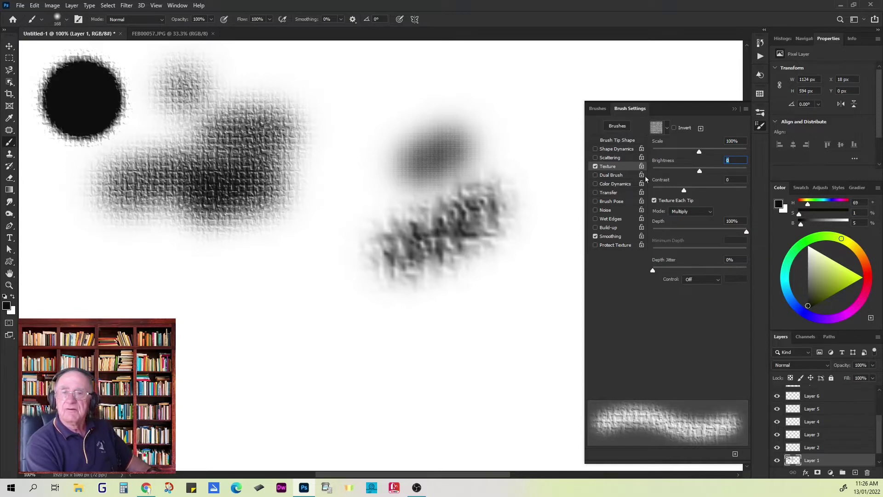
pyautogui.moveTo(172, 322); pyautogui.dragTo(241, 327)
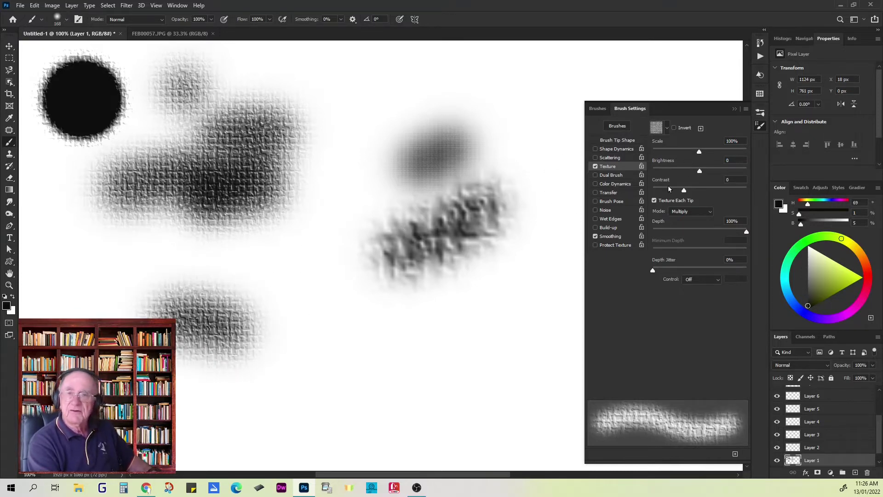
# Step: Paint test strokes with texture brightness at -94 and at 106, and return the brightness to -1
pyautogui.moveTo(700, 172); pyautogui.dragTo(670, 171)
pyautogui.moveTo(363, 370)
pyautogui.mouseDown()
pyautogui.moveTo(397, 352)
pyautogui.moveTo(463, 355)
pyautogui.moveTo(361, 308)
pyautogui.moveTo(323, 302)
pyautogui.moveTo(437, 295)
pyautogui.moveTo(359, 336)
pyautogui.moveTo(381, 324)
pyautogui.moveTo(304, 302)
pyautogui.moveTo(336, 350)
pyautogui.moveTo(331, 368)
pyautogui.moveTo(361, 369)
pyautogui.moveTo(438, 316)
pyautogui.mouseUp()
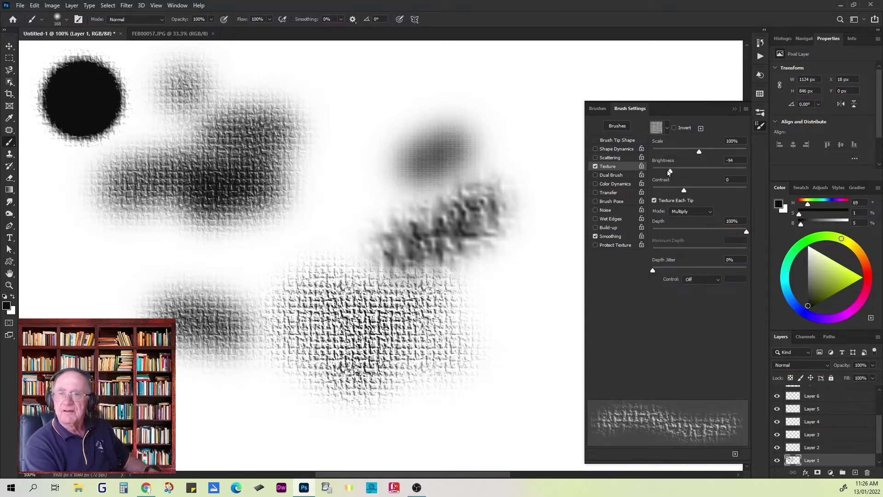
pyautogui.moveTo(674, 171); pyautogui.dragTo(734, 174)
pyautogui.moveTo(232, 433)
pyautogui.mouseDown()
pyautogui.moveTo(257, 406)
pyautogui.moveTo(256, 371)
pyautogui.moveTo(184, 386)
pyautogui.mouseUp()
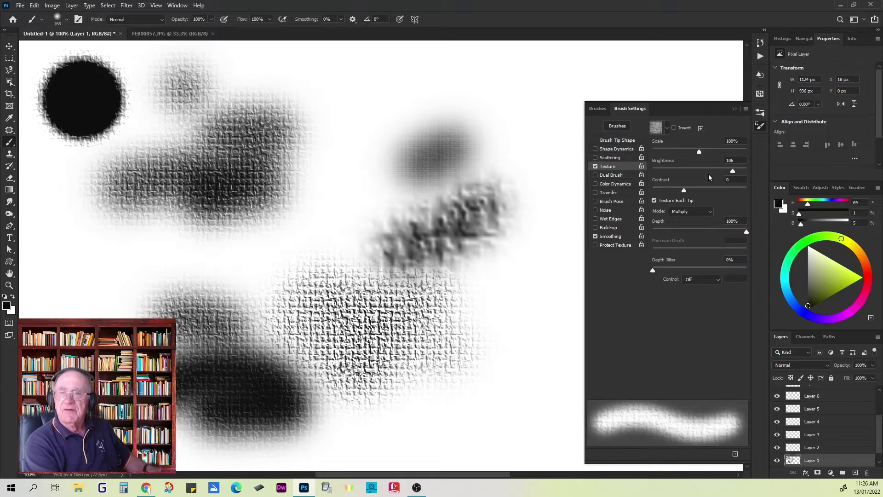
pyautogui.moveTo(732, 172); pyautogui.dragTo(701, 174)
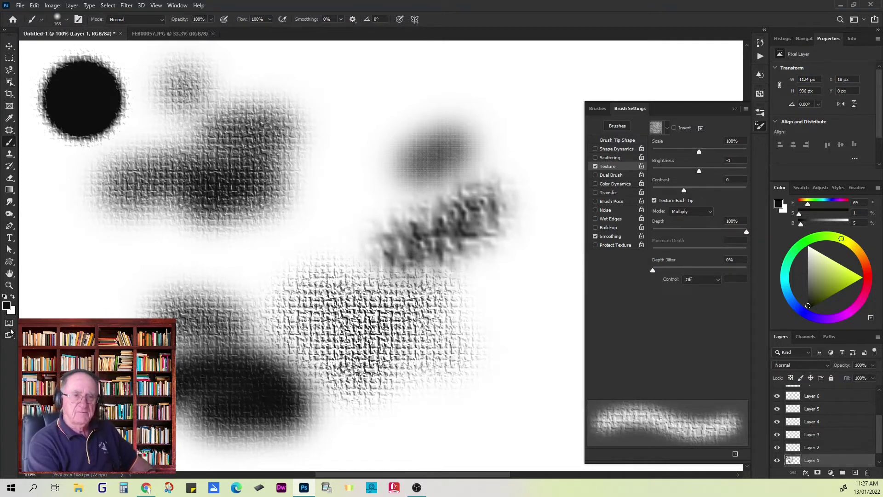
# Step: Change the foreground colour to orange-red fb4607 and paint a short textured stroke between the black strokes
pyautogui.click(7, 306)
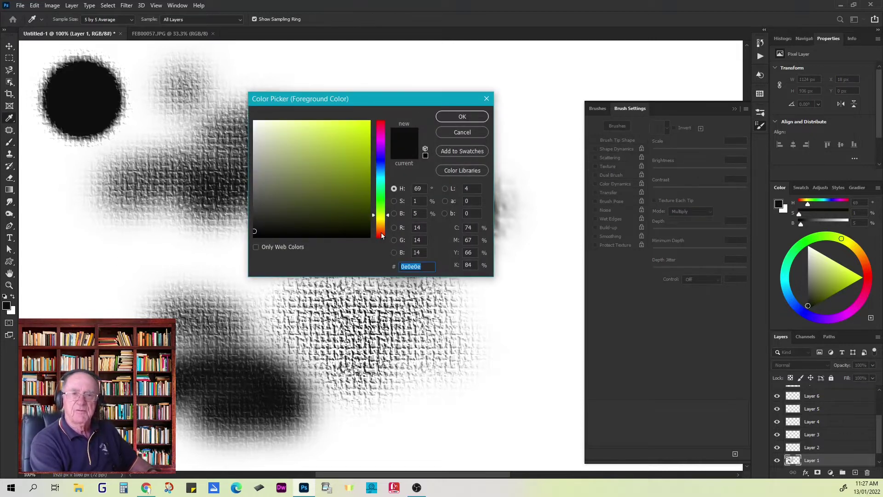
pyautogui.click(382, 233)
pyautogui.click(367, 122)
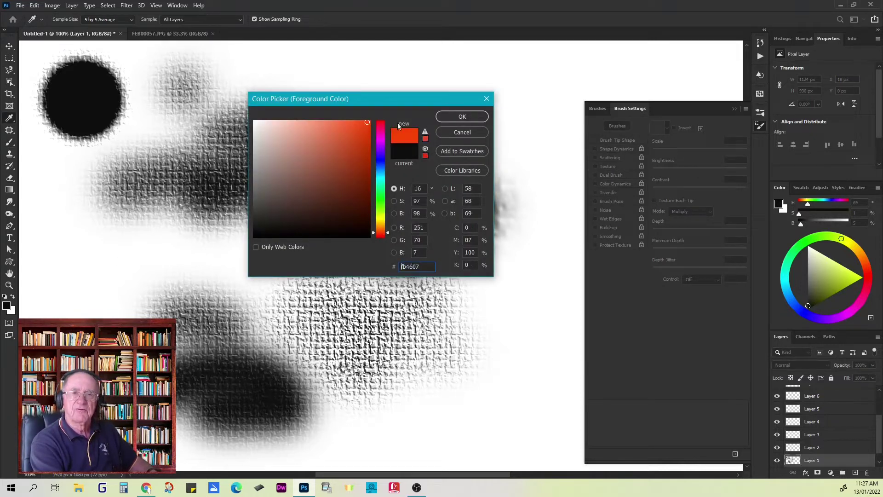
pyautogui.click(461, 116)
pyautogui.moveTo(131, 263); pyautogui.dragTo(217, 268)
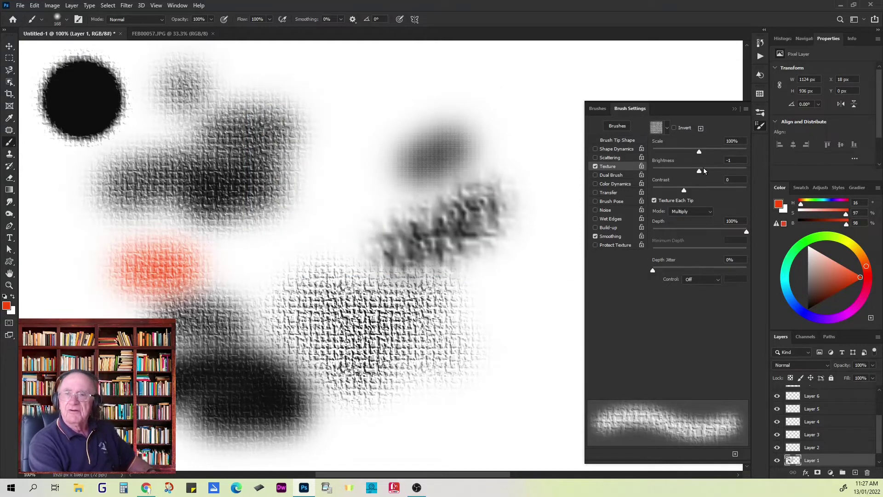
# Step: Paint an orange-red test stroke with texture brightness at 79 and reset the brightness to -6
pyautogui.moveTo(700, 172); pyautogui.dragTo(724, 171)
pyautogui.moveTo(250, 269)
pyautogui.mouseDown()
pyautogui.moveTo(306, 271)
pyautogui.moveTo(263, 295)
pyautogui.moveTo(275, 286)
pyautogui.mouseUp()
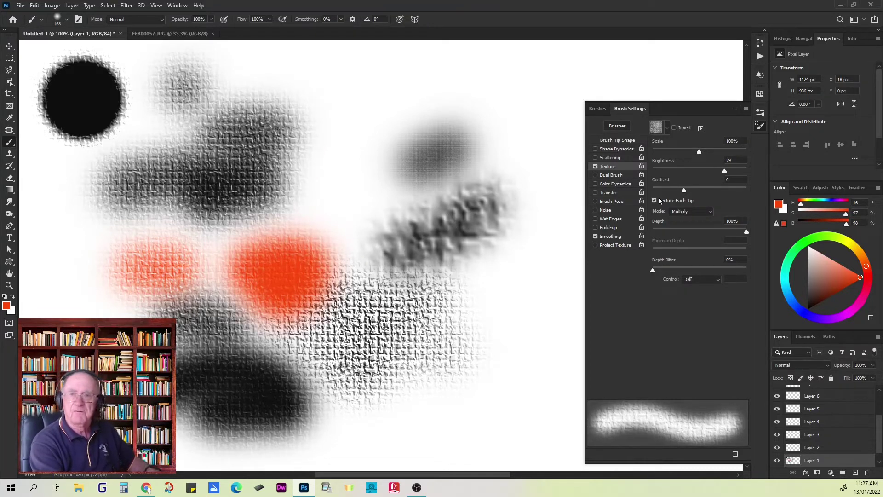
pyautogui.moveTo(696, 171); pyautogui.dragTo(699, 172)
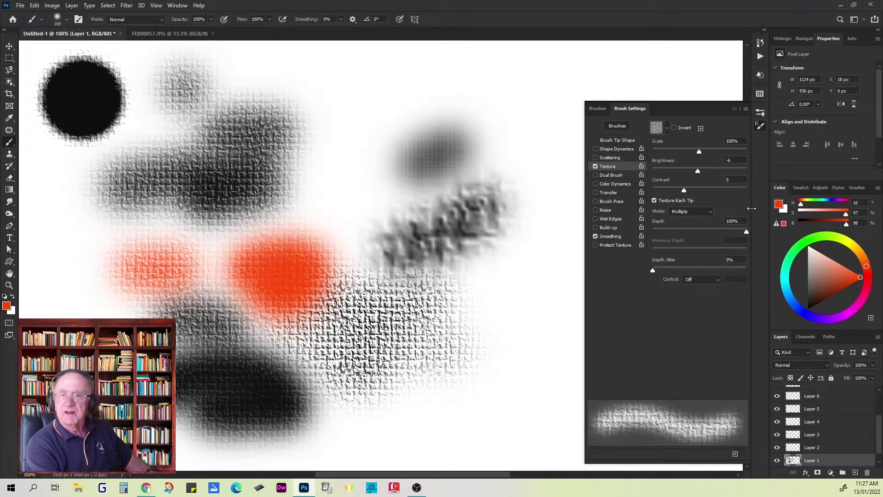
# Step: Paint orange-red strokes with texture contrast at 54 and slightly below zero, and set the contrast to 21
pyautogui.moveTo(684, 189); pyautogui.dragTo(718, 189)
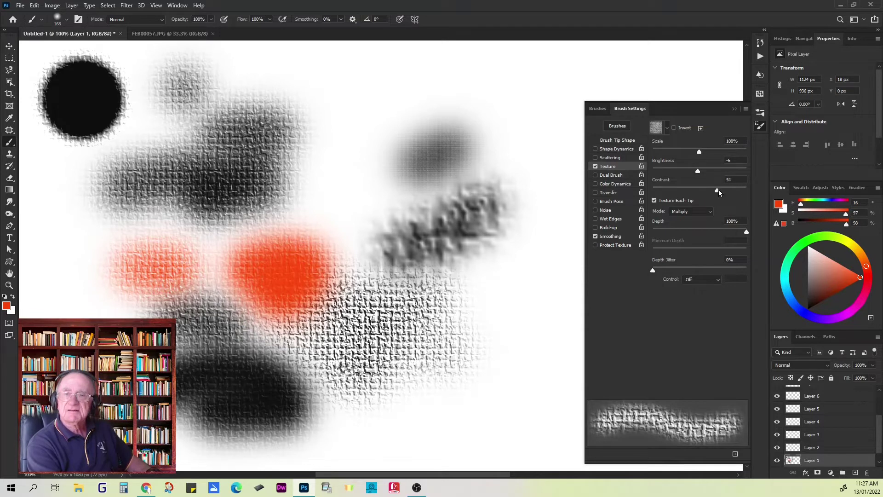
pyautogui.moveTo(339, 133)
pyautogui.mouseDown()
pyautogui.moveTo(290, 168)
pyautogui.moveTo(391, 212)
pyautogui.mouseUp()
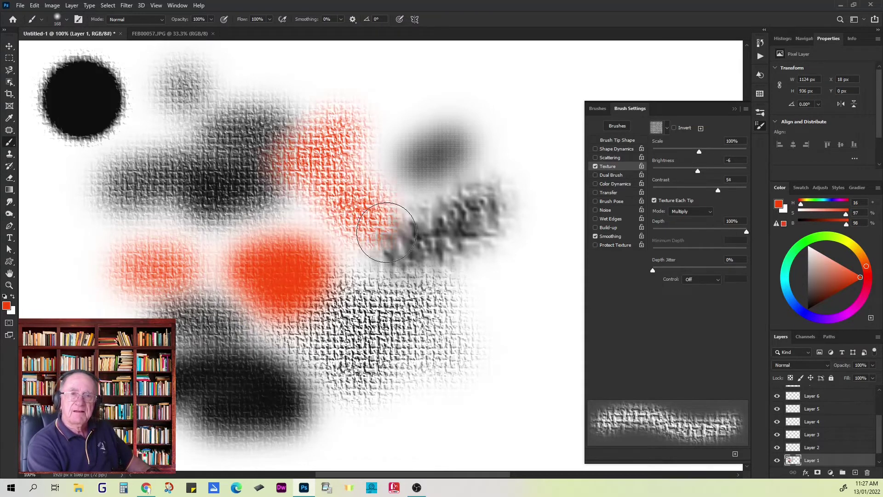
pyautogui.moveTo(717, 192); pyautogui.dragTo(677, 190)
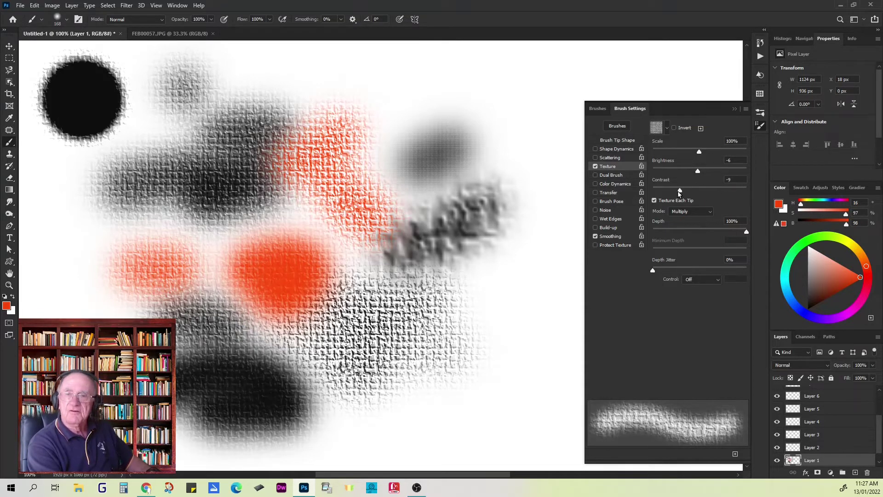
pyautogui.moveTo(414, 148)
pyautogui.mouseDown()
pyautogui.moveTo(384, 141)
pyautogui.moveTo(352, 163)
pyautogui.mouseUp()
pyautogui.moveTo(146, 142)
pyautogui.mouseDown()
pyautogui.moveTo(77, 268)
pyautogui.moveTo(156, 276)
pyautogui.mouseUp()
pyautogui.moveTo(677, 191); pyautogui.dragTo(694, 190)
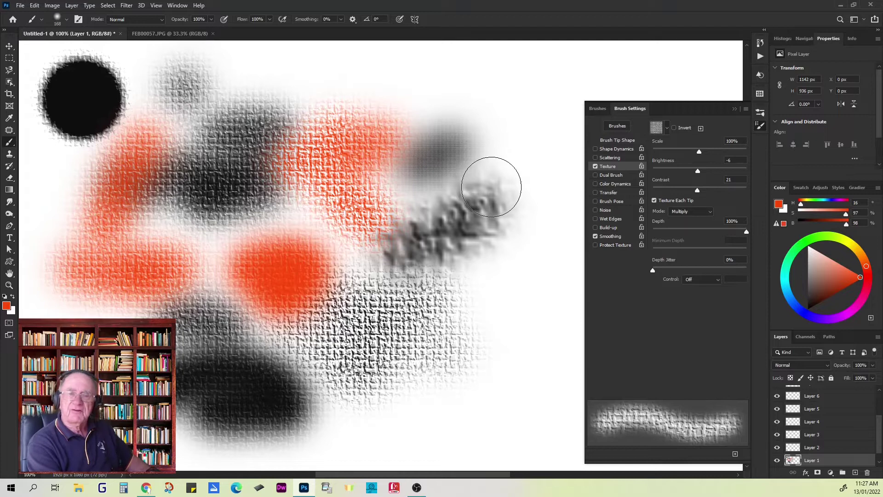
# Step: Paint orange-red strokes with Texture Each Tip on and off, and turn the option back on
pyautogui.moveTo(439, 312)
pyautogui.mouseDown()
pyautogui.moveTo(414, 315)
pyautogui.moveTo(464, 309)
pyautogui.moveTo(492, 345)
pyautogui.moveTo(487, 374)
pyautogui.moveTo(510, 249)
pyautogui.moveTo(459, 301)
pyautogui.moveTo(532, 212)
pyautogui.mouseUp()
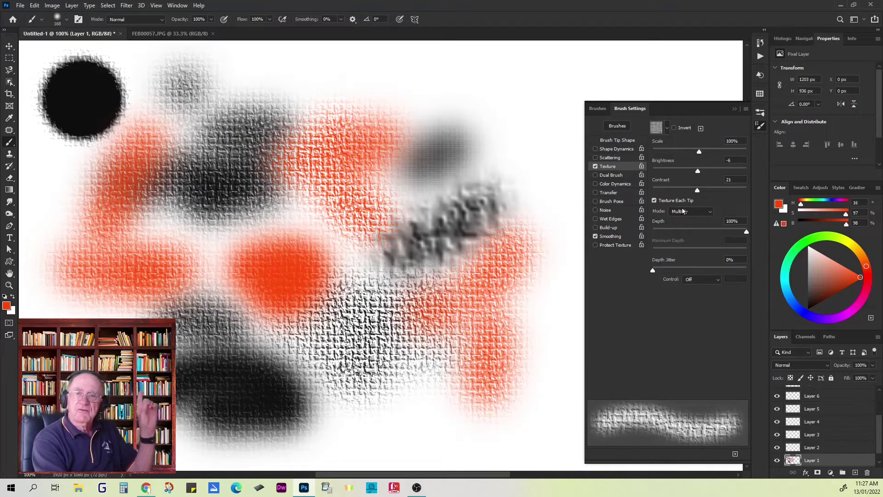
pyautogui.click(654, 201)
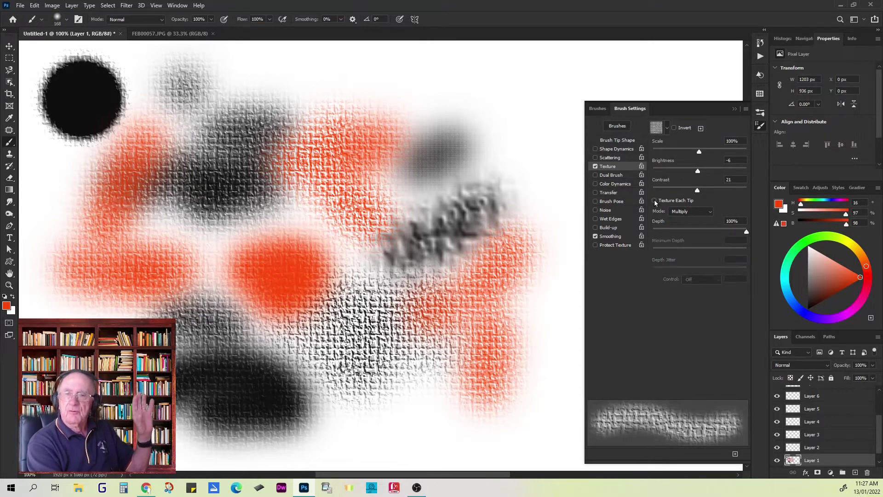
pyautogui.moveTo(470, 132)
pyautogui.mouseDown()
pyautogui.moveTo(437, 159)
pyautogui.moveTo(286, 107)
pyautogui.moveTo(349, 203)
pyautogui.mouseUp()
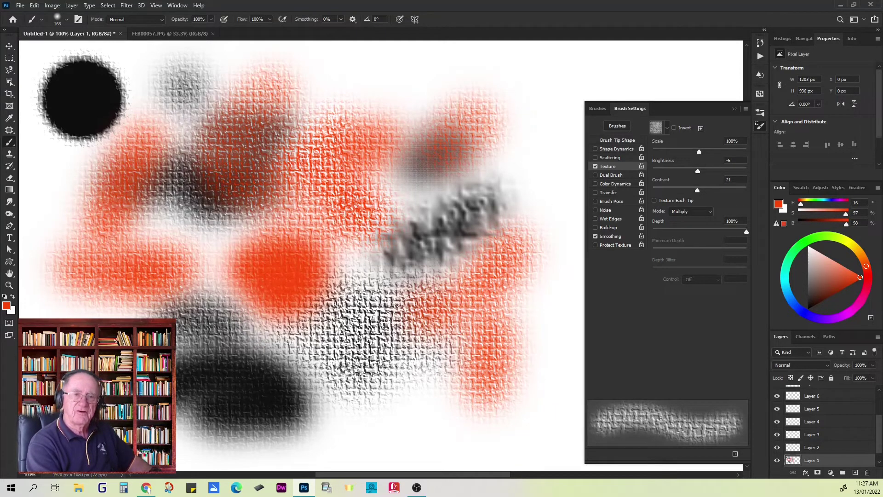
pyautogui.moveTo(326, 317); pyautogui.dragTo(331, 386)
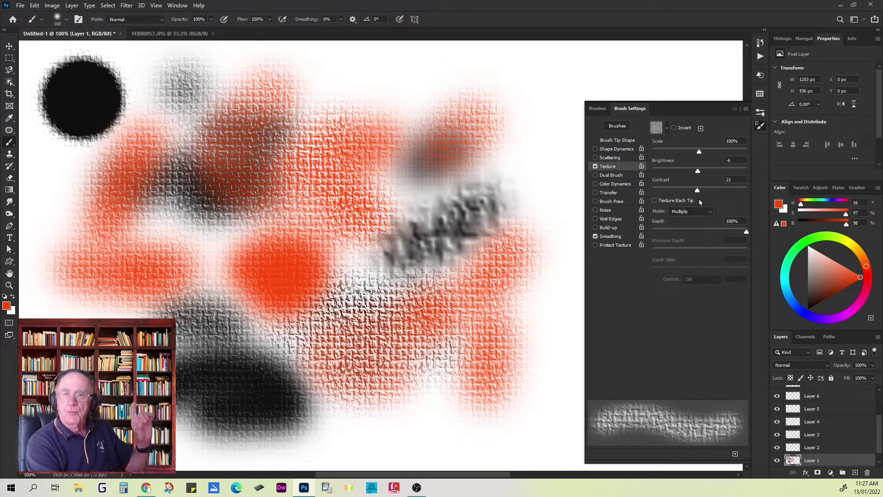
pyautogui.click(654, 200)
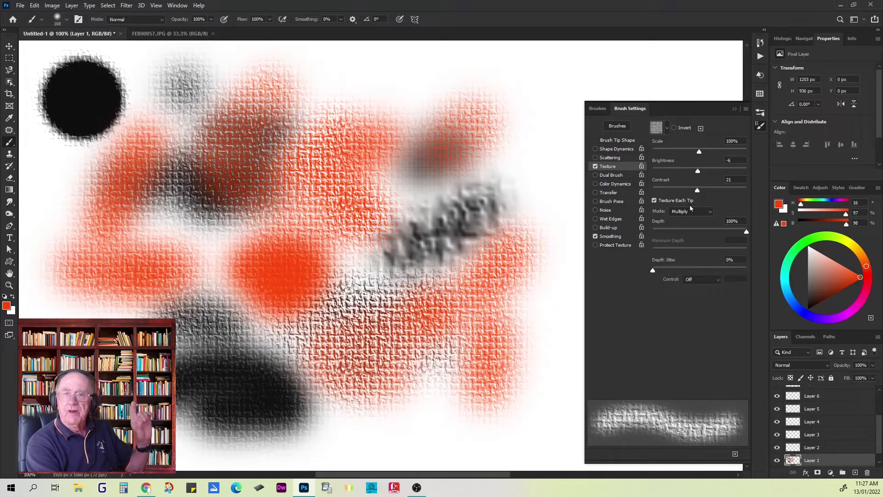
# Step: Set the texture mode to Height, hide Layer 1 and paint an orange-red test stroke on Layer 2
pyautogui.click(711, 212)
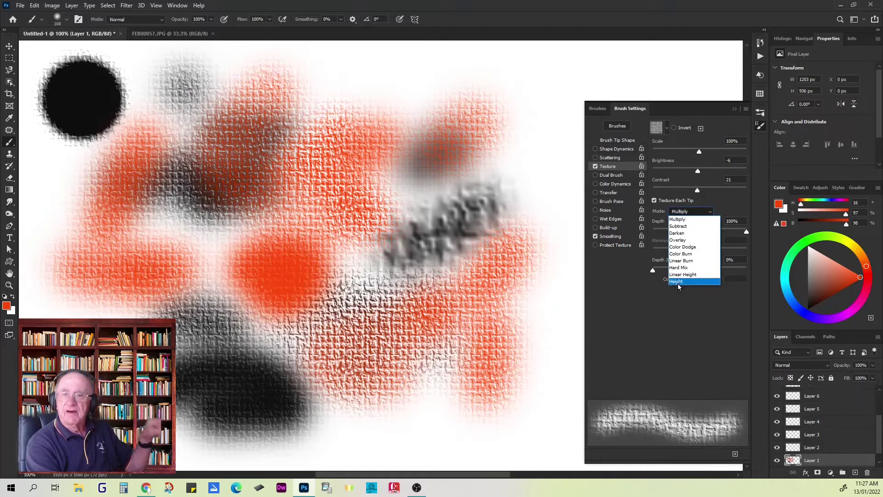
pyautogui.click(679, 282)
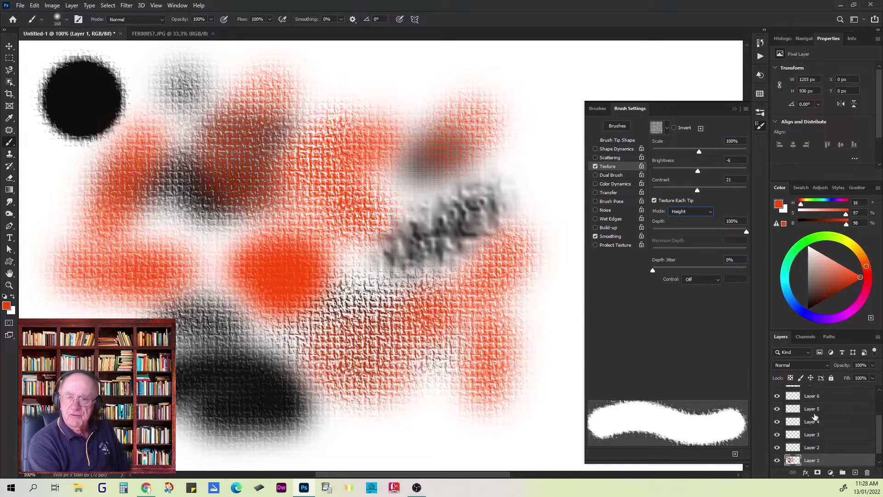
pyautogui.click(821, 448)
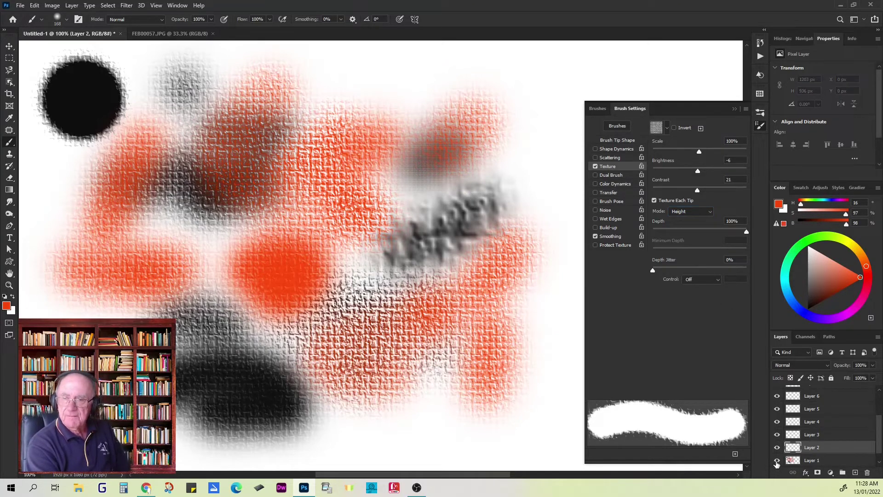
pyautogui.click(777, 461)
pyautogui.moveTo(138, 107); pyautogui.dragTo(262, 134)
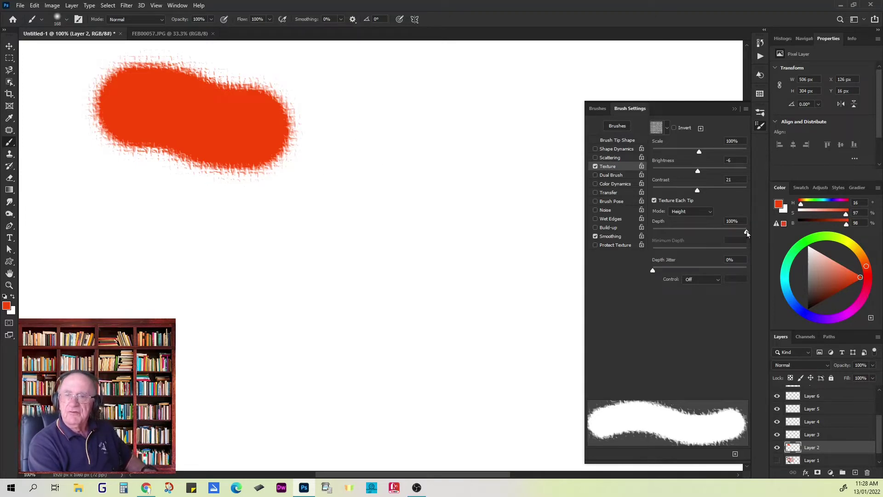
# Step: Lower the texture depth to 11% and paint two short strokes near the solid orange-red stroke
pyautogui.moveTo(743, 234); pyautogui.dragTo(726, 232)
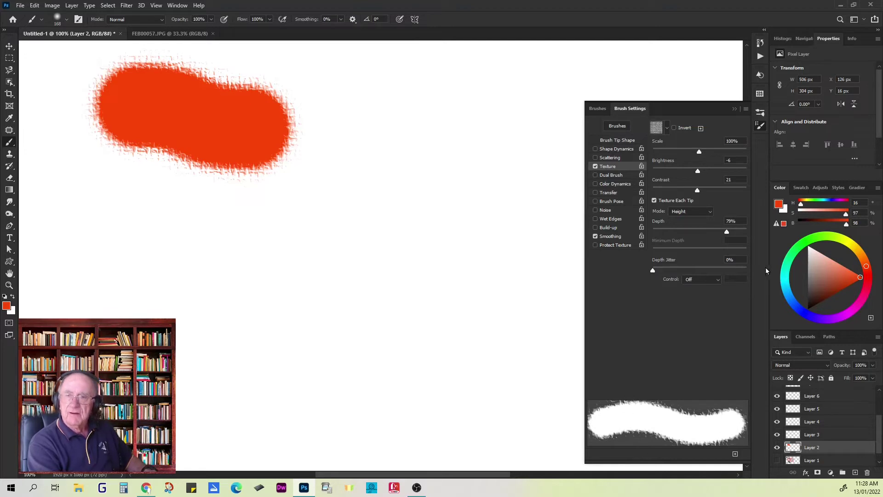
pyautogui.moveTo(727, 232); pyautogui.dragTo(663, 238)
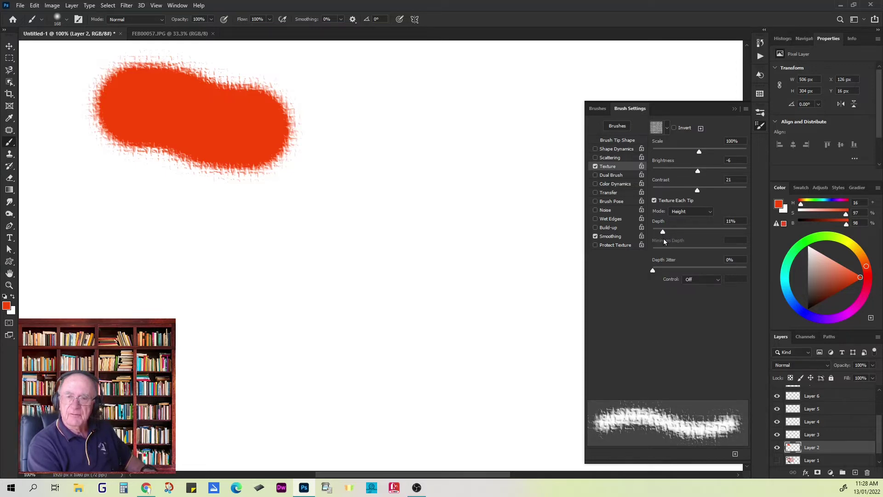
pyautogui.moveTo(385, 121); pyautogui.dragTo(351, 171)
pyautogui.moveTo(257, 214); pyautogui.dragTo(361, 220)
# Step: Set the texture depth to 8% and paint wide overlapping strokes below the two short ones
pyautogui.moveTo(661, 232); pyautogui.dragTo(661, 232)
pyautogui.moveTo(143, 290)
pyautogui.mouseDown()
pyautogui.moveTo(243, 297)
pyautogui.moveTo(311, 272)
pyautogui.mouseUp()
pyautogui.moveTo(159, 340)
pyautogui.mouseDown()
pyautogui.moveTo(266, 315)
pyautogui.moveTo(152, 316)
pyautogui.mouseUp()
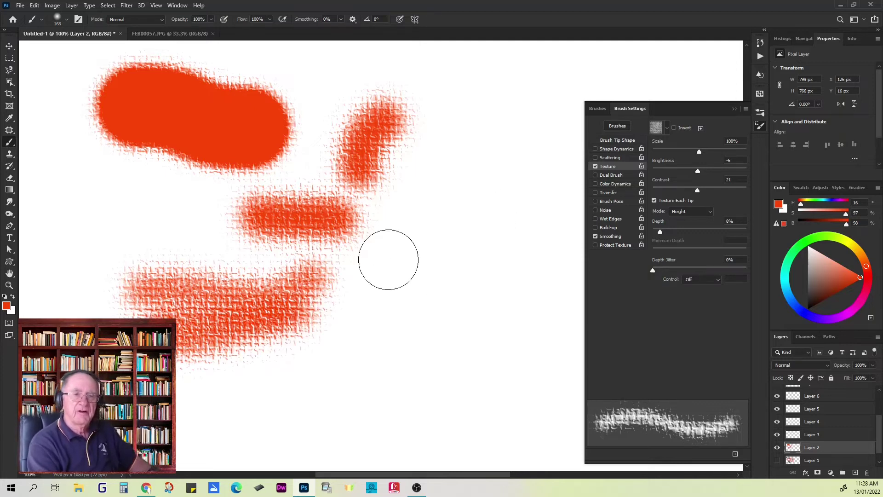
pyautogui.moveTo(207, 291)
pyautogui.mouseDown()
pyautogui.moveTo(239, 297)
pyautogui.moveTo(155, 307)
pyautogui.moveTo(345, 336)
pyautogui.moveTo(294, 332)
pyautogui.moveTo(196, 299)
pyautogui.moveTo(293, 269)
pyautogui.moveTo(407, 271)
pyautogui.moveTo(242, 298)
pyautogui.moveTo(262, 306)
pyautogui.mouseUp()
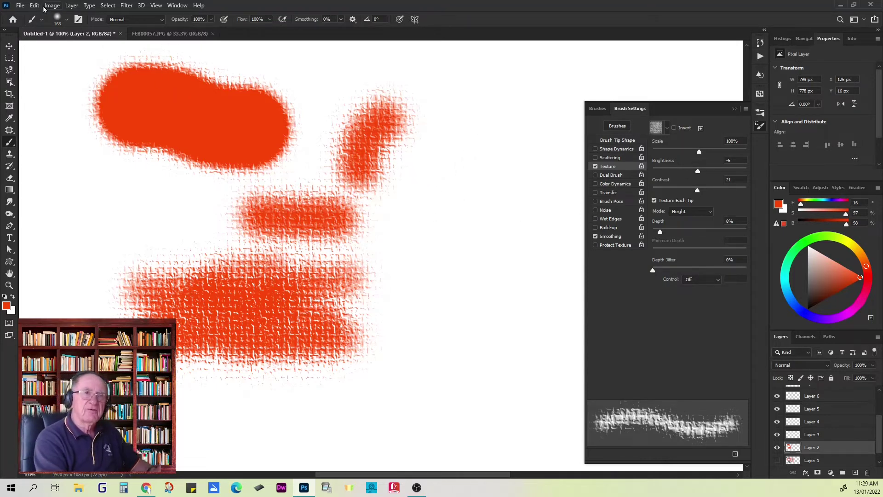
# Step: Choose the Christmas 1 Tut brush and stamp two textured ornaments below the solid stroke
pyautogui.click(58, 19)
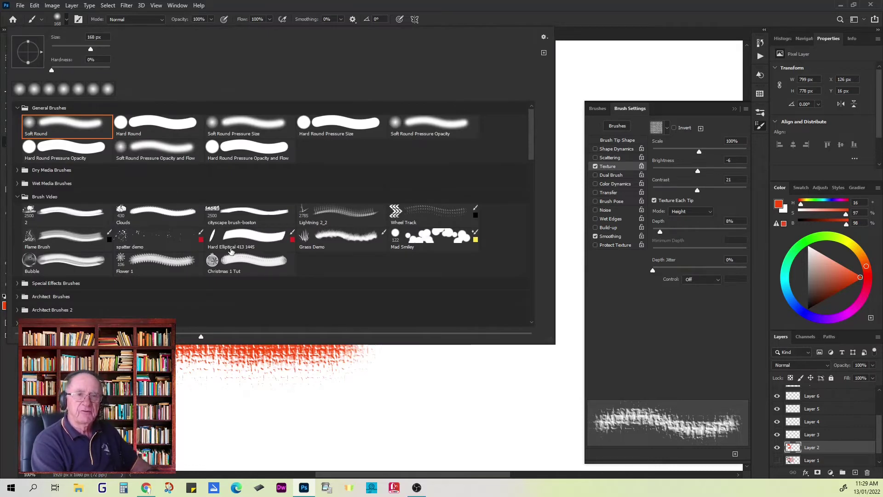
pyautogui.click(213, 261)
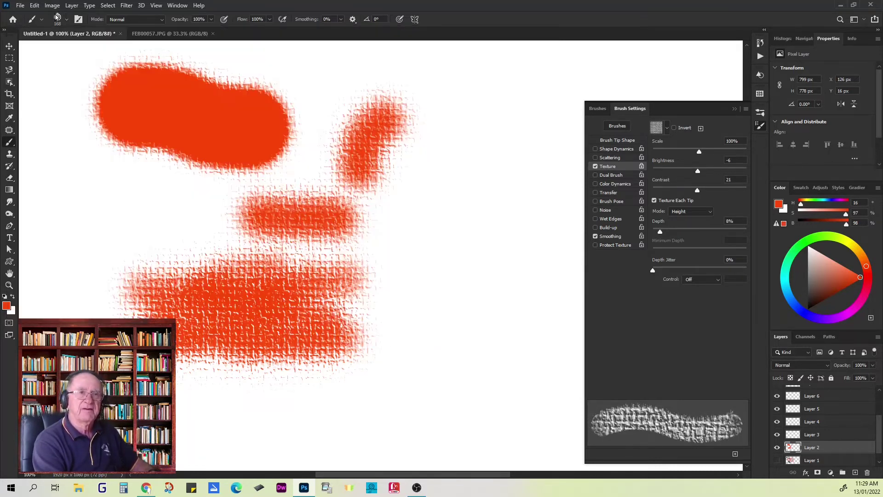
pyautogui.click(55, 18)
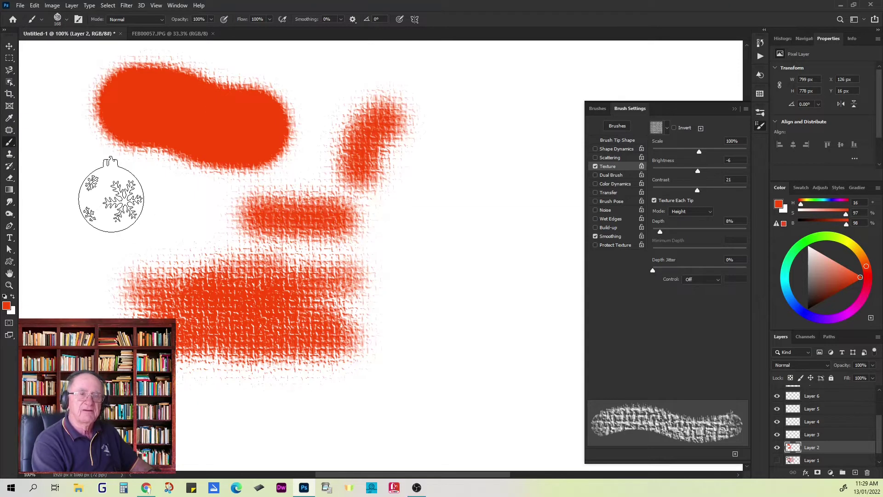
pyautogui.click(182, 207)
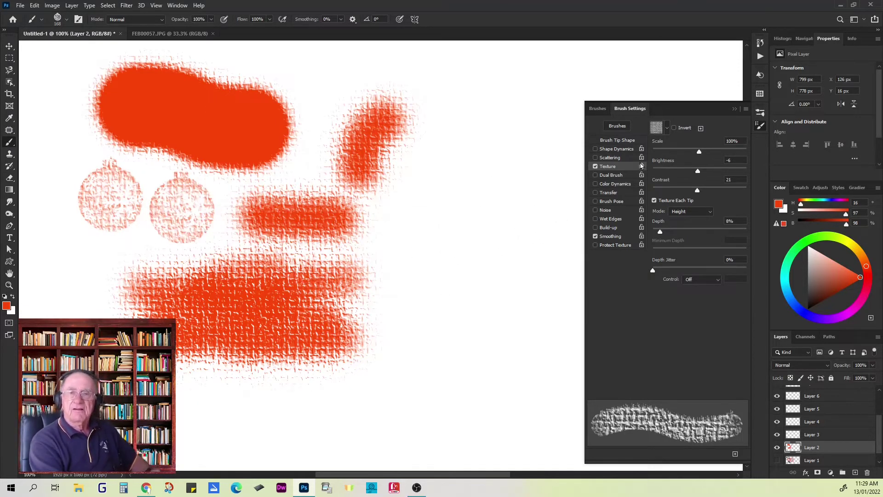
# Step: Paint overlapping strokes with the ornament brush, and toggle the Texture option to paint one more comparison stroke
pyautogui.moveTo(197, 213); pyautogui.dragTo(313, 240)
pyautogui.moveTo(464, 156)
pyautogui.mouseDown()
pyautogui.moveTo(430, 257)
pyautogui.moveTo(460, 286)
pyautogui.moveTo(370, 298)
pyautogui.moveTo(316, 260)
pyautogui.moveTo(224, 278)
pyautogui.moveTo(218, 304)
pyautogui.mouseUp()
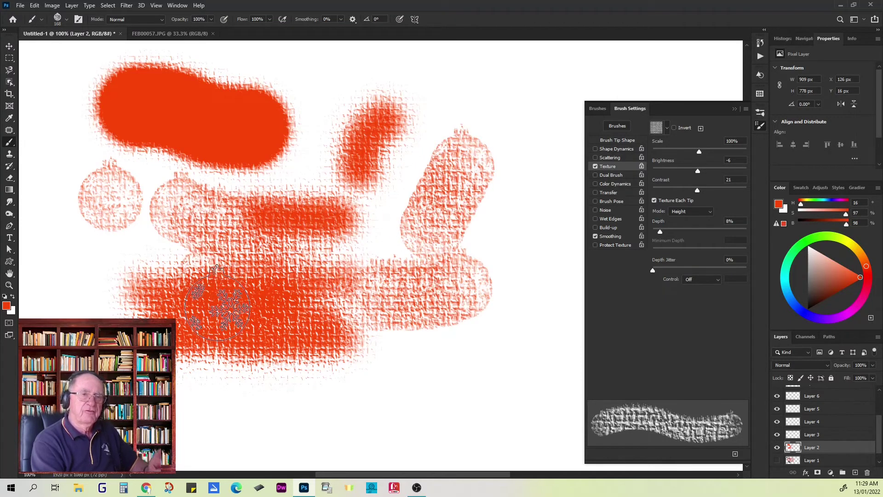
pyautogui.moveTo(341, 198); pyautogui.dragTo(344, 266)
pyautogui.moveTo(143, 264); pyautogui.dragTo(155, 261)
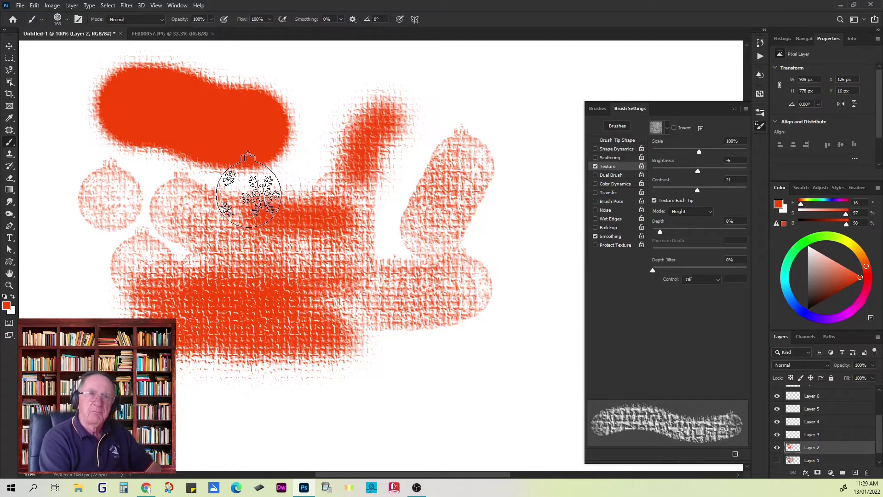
pyautogui.moveTo(408, 158)
pyautogui.mouseDown()
pyautogui.moveTo(462, 154)
pyautogui.moveTo(403, 210)
pyautogui.moveTo(396, 202)
pyautogui.mouseUp()
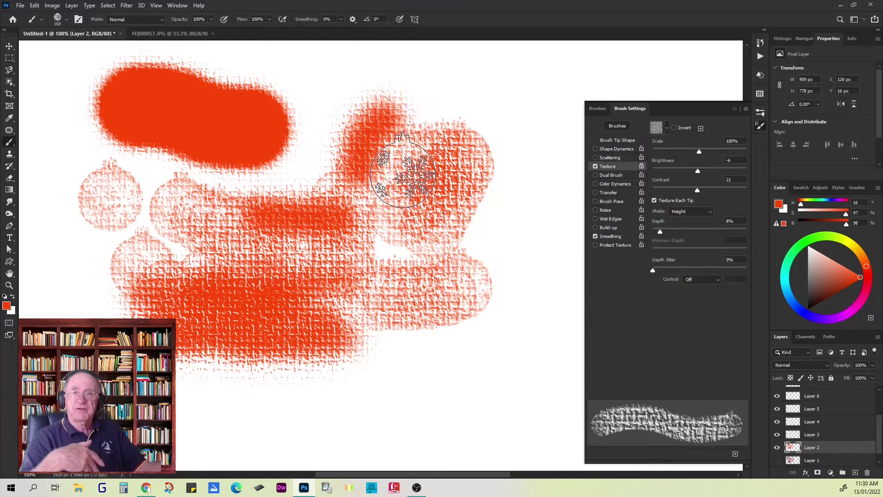
pyautogui.click(595, 166)
pyautogui.moveTo(304, 154)
pyautogui.mouseDown()
pyautogui.moveTo(236, 178)
pyautogui.moveTo(216, 295)
pyautogui.moveTo(285, 356)
pyautogui.moveTo(405, 295)
pyautogui.moveTo(386, 232)
pyautogui.moveTo(400, 214)
pyautogui.mouseUp()
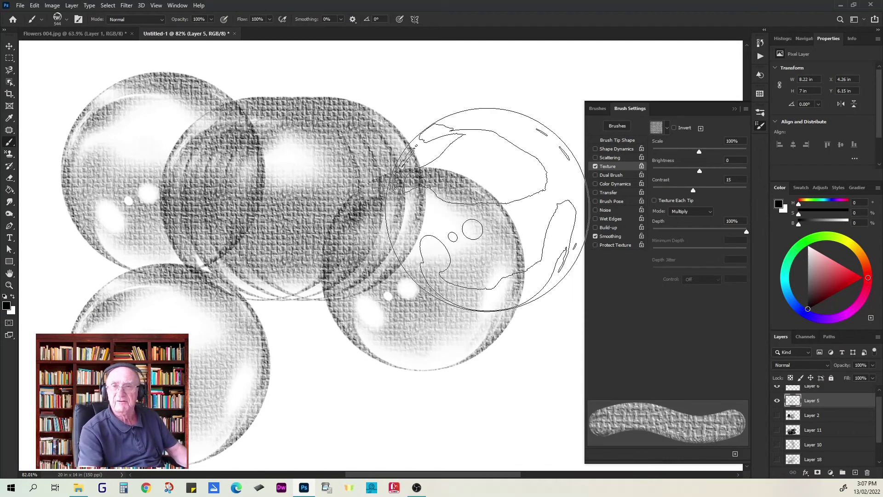
# Step: Collapse the brush settings, switch to Flowers 004.jpg and add two new layers above Layer 1
pyautogui.click(735, 110)
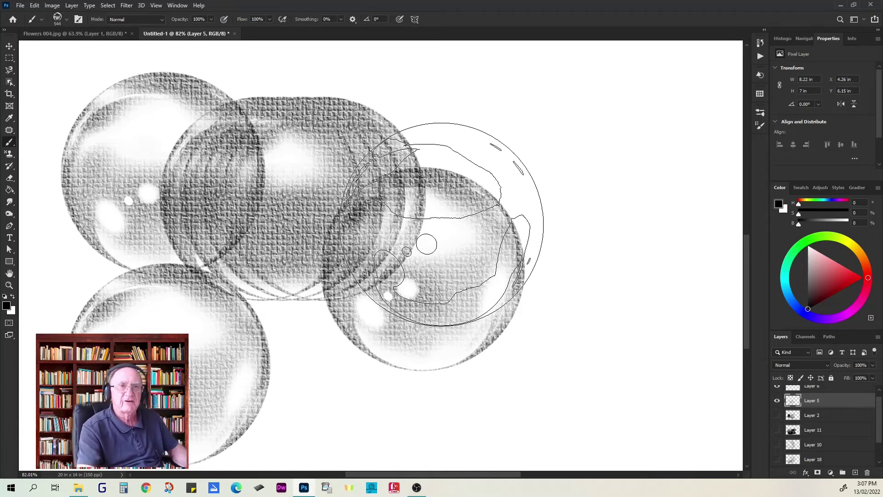
pyautogui.click(88, 35)
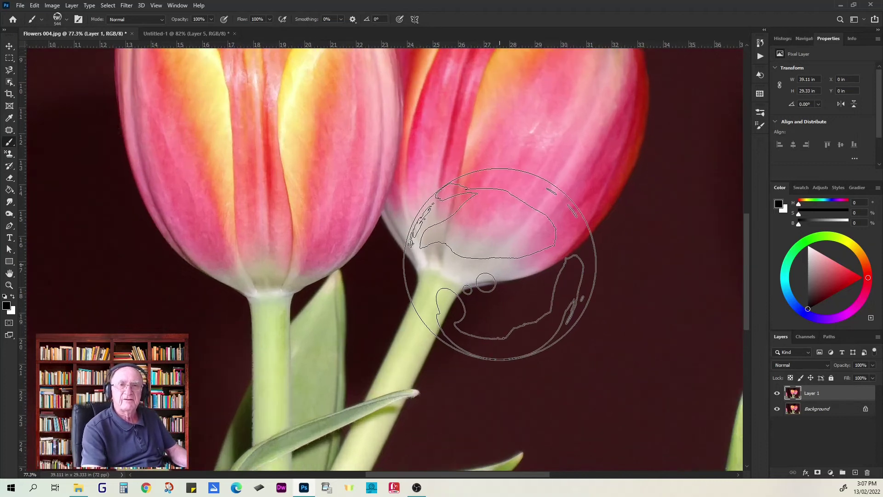
pyautogui.scroll(-5, 500, 264)
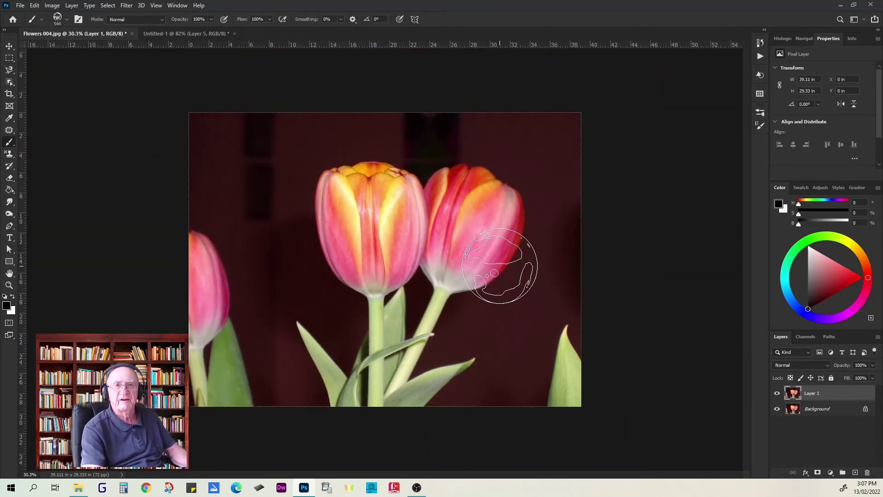
pyautogui.scroll(2, 492, 260)
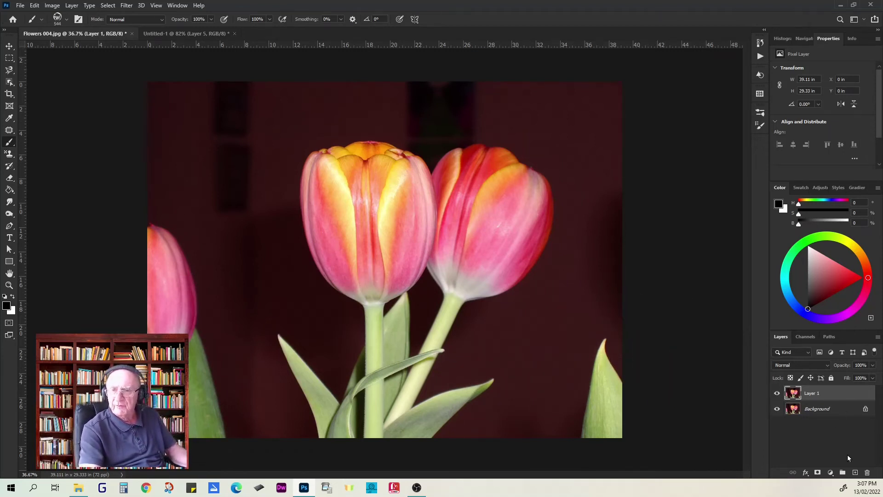
pyautogui.click(855, 473)
pyautogui.click(855, 473)
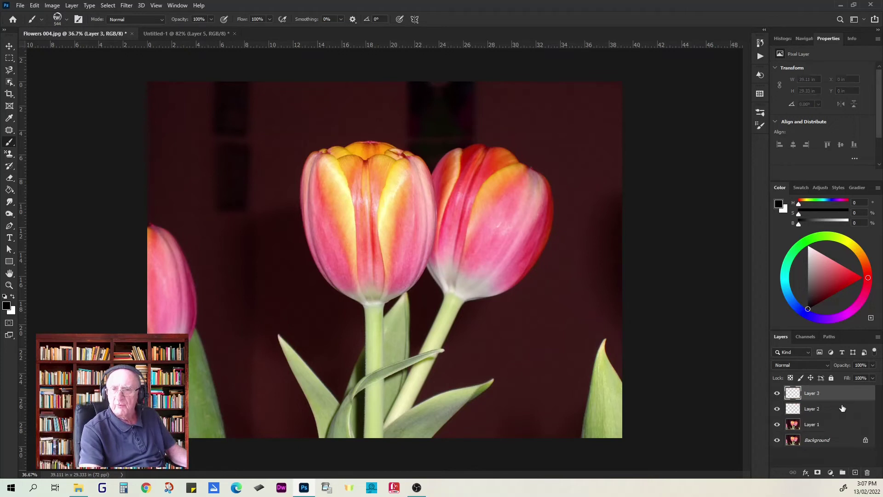
# Step: Fill Layer 2 with the woven canvas pattern using Overlay mode at 100% opacity
pyautogui.click(811, 409)
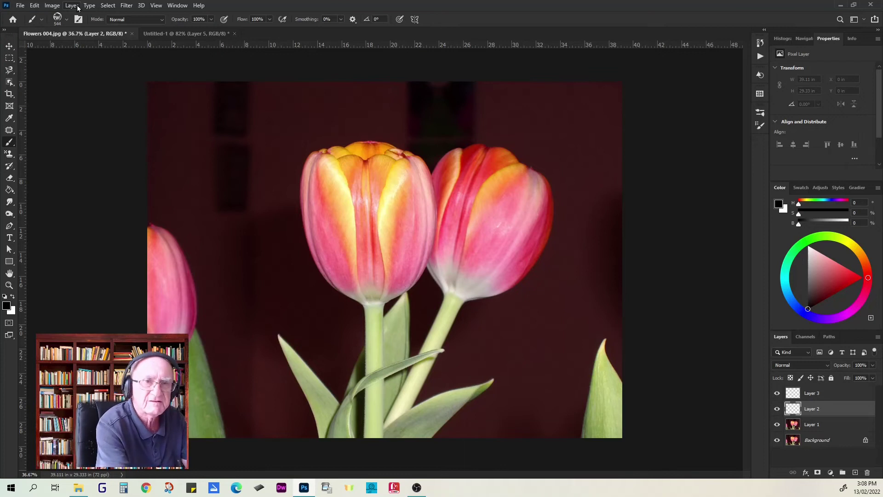
pyautogui.hotkey('shift', 'F5')
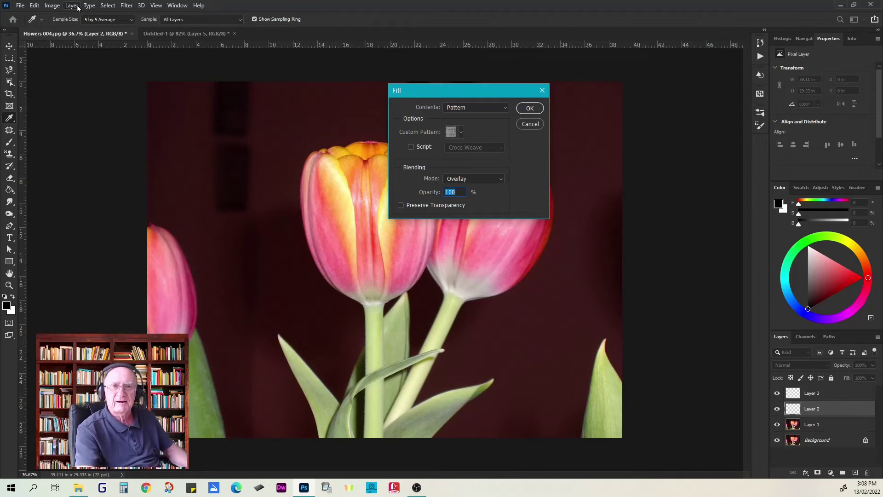
pyautogui.click(460, 133)
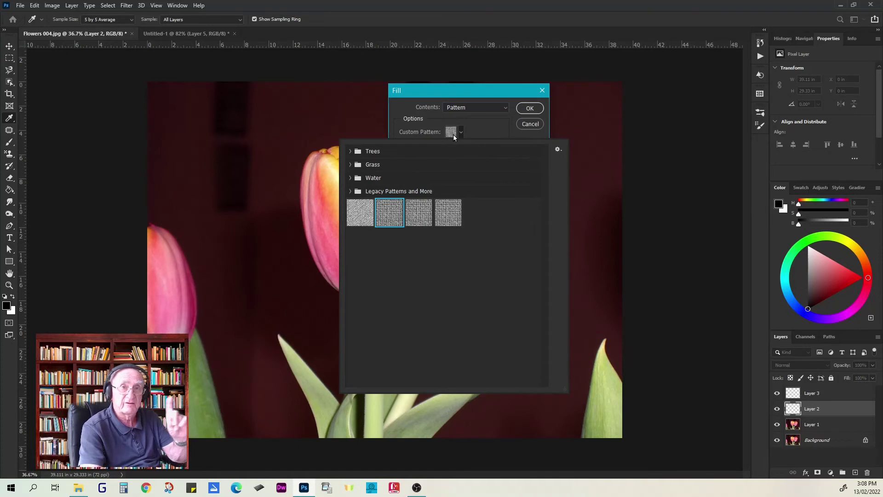
pyautogui.click(451, 132)
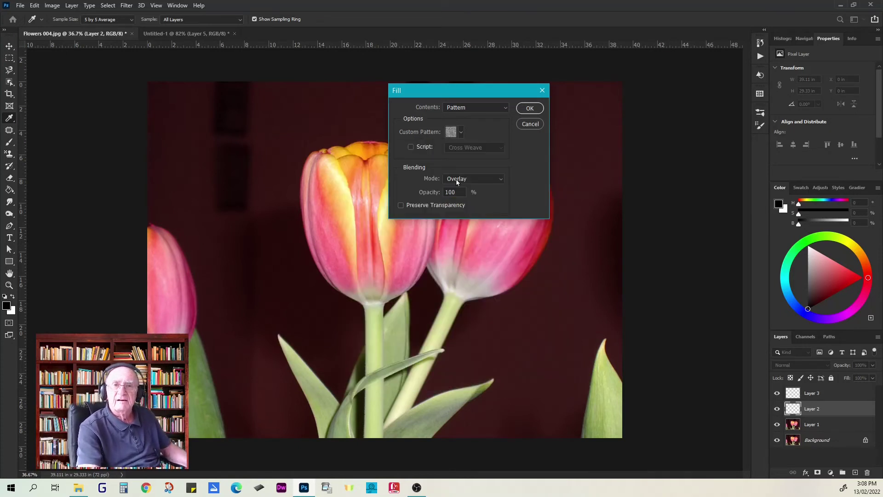
pyautogui.click(530, 109)
pyautogui.press('b')
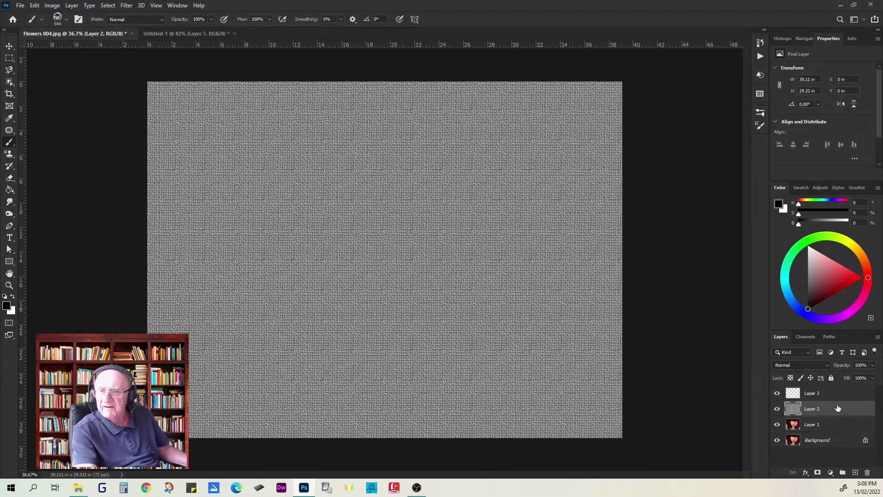
# Step: Set Layer 2's blending mode to Overlay and inspect the woven texture on the tulips
pyautogui.click(826, 364)
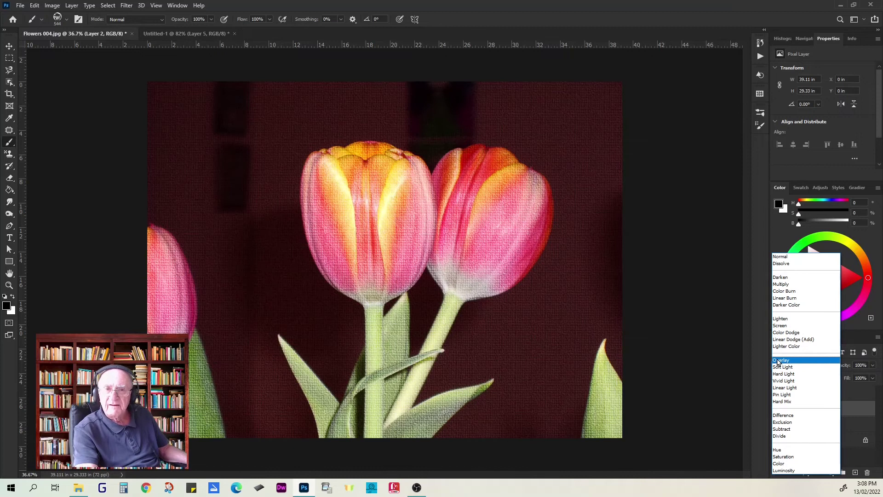
pyautogui.click(779, 360)
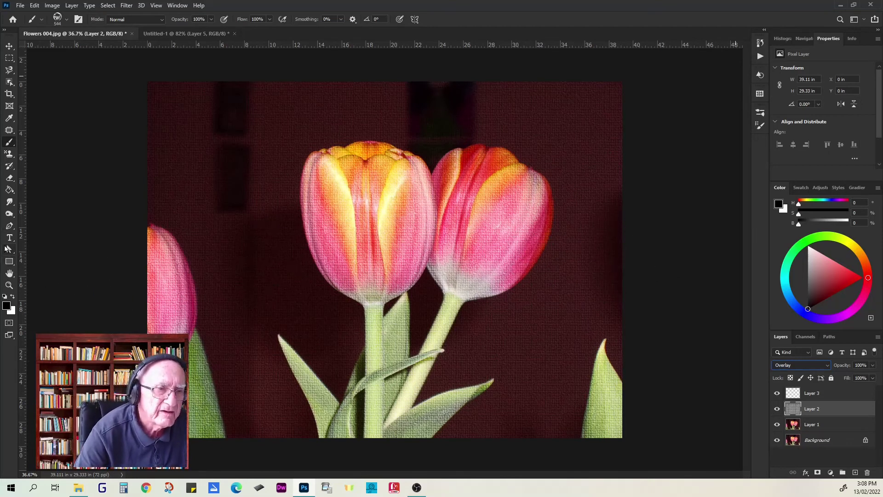
pyautogui.click(9, 285)
pyautogui.moveTo(307, 229); pyautogui.dragTo(309, 230)
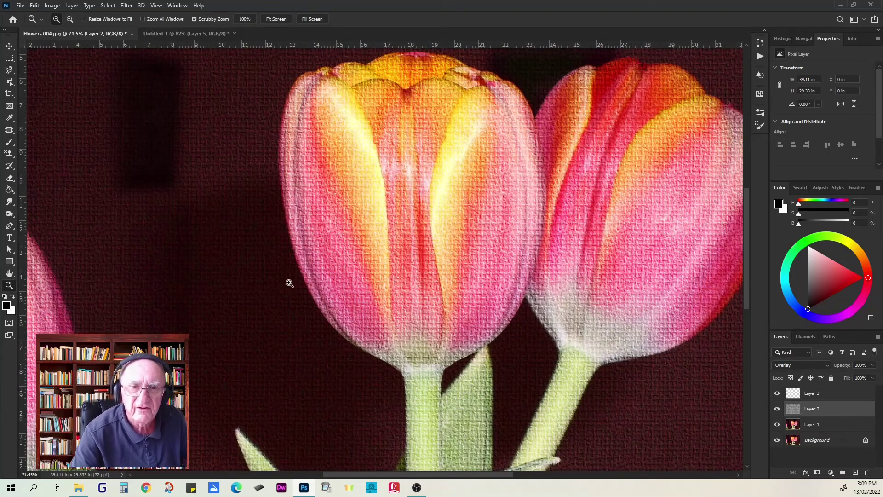
pyautogui.scroll(-6, 372, 229)
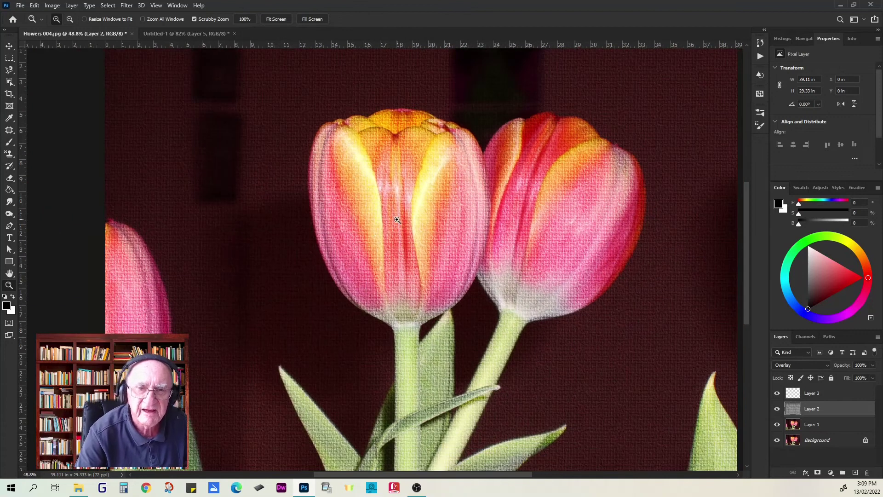
# Step: Activate the Brush tool and choose the Bubble preset from the Brush Video group
pyautogui.scroll(-1, 354, 230)
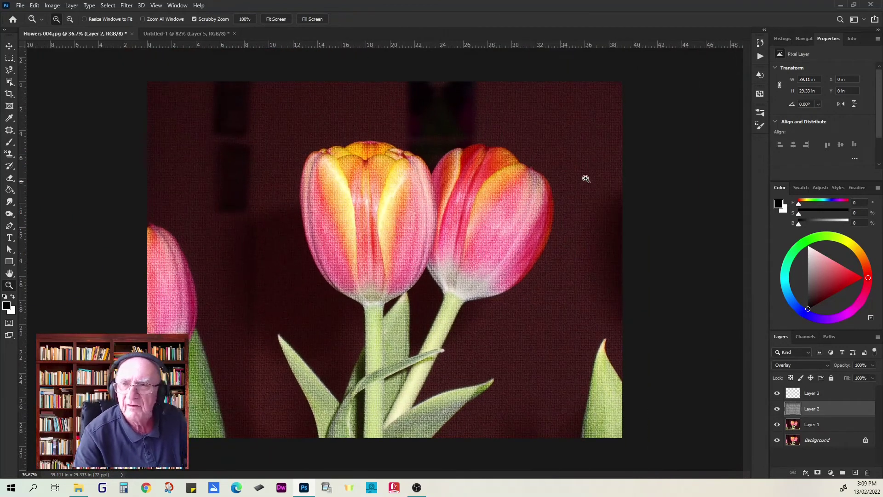
pyautogui.click(760, 125)
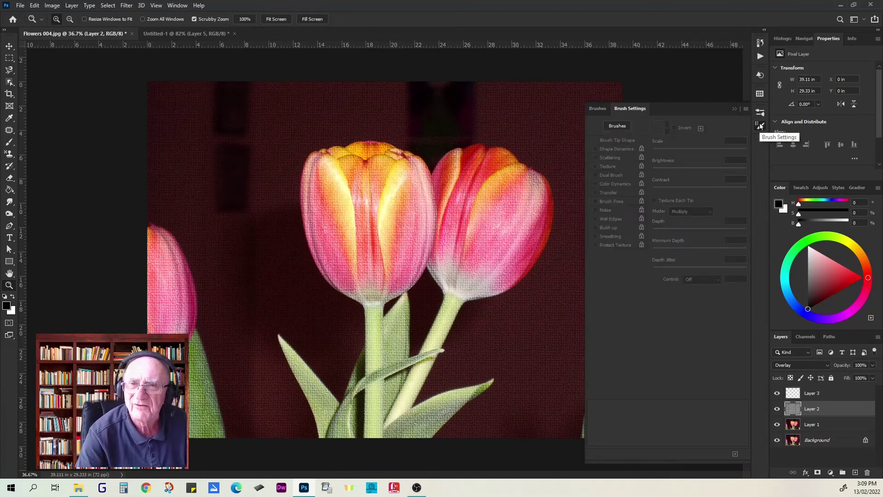
pyautogui.click(760, 125)
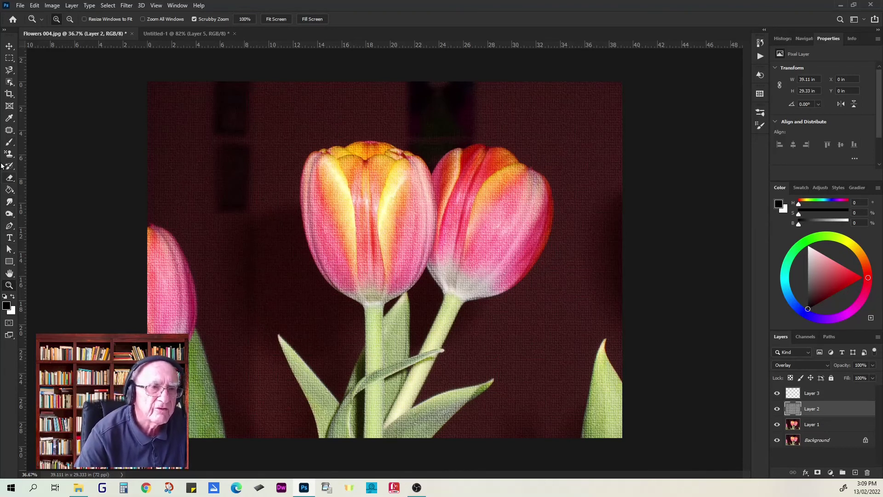
pyautogui.click(8, 143)
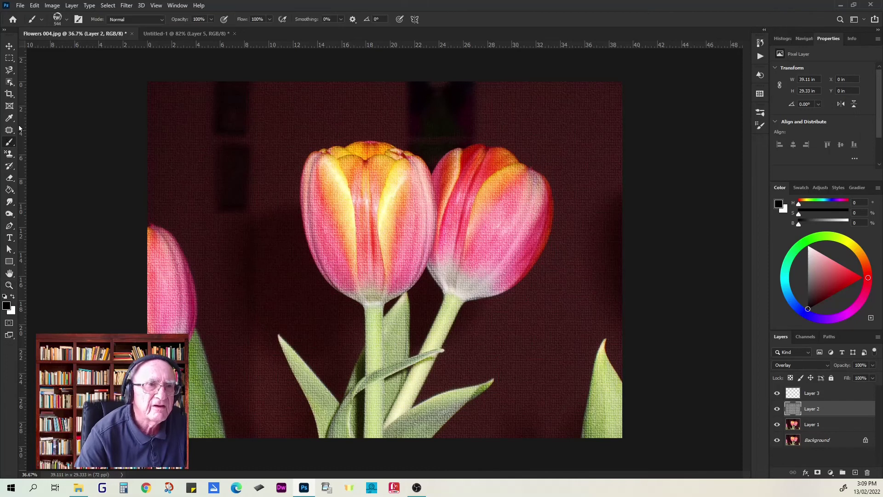
pyautogui.click(57, 18)
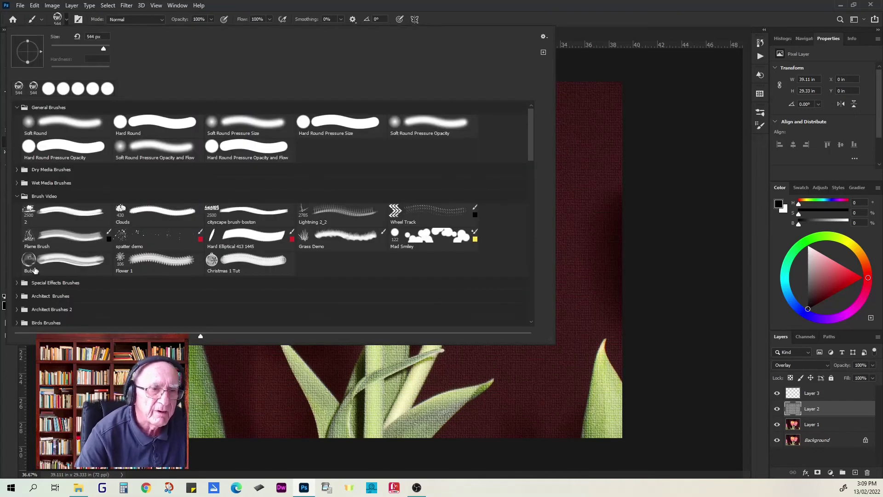
pyautogui.click(27, 259)
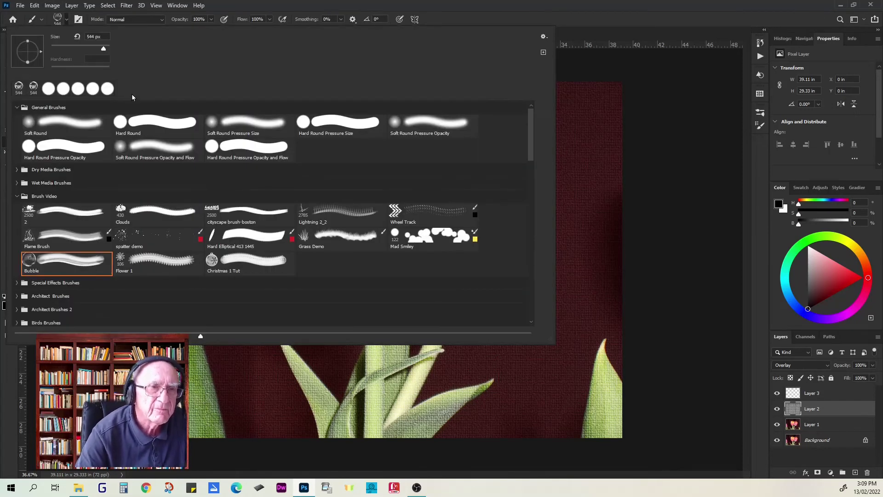
pyautogui.click(58, 17)
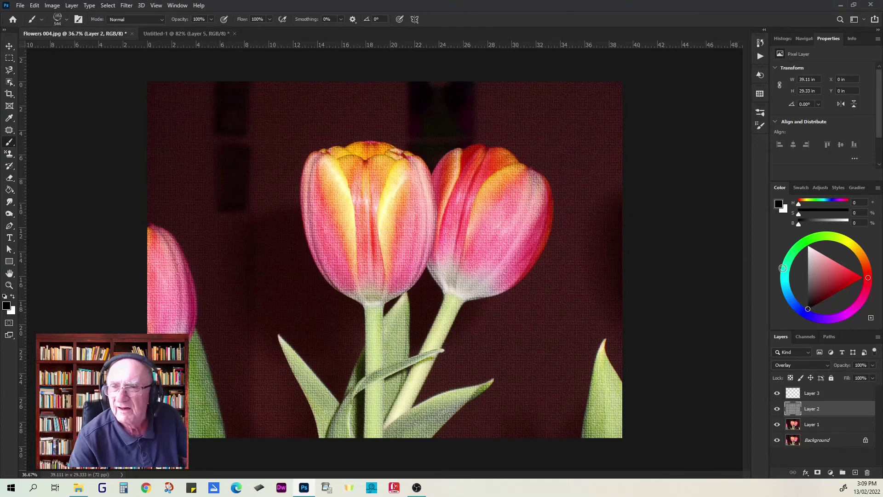
# Step: Set the foreground color to orange ffa03b by sampling a petal of the rear tulip
pyautogui.click(7, 307)
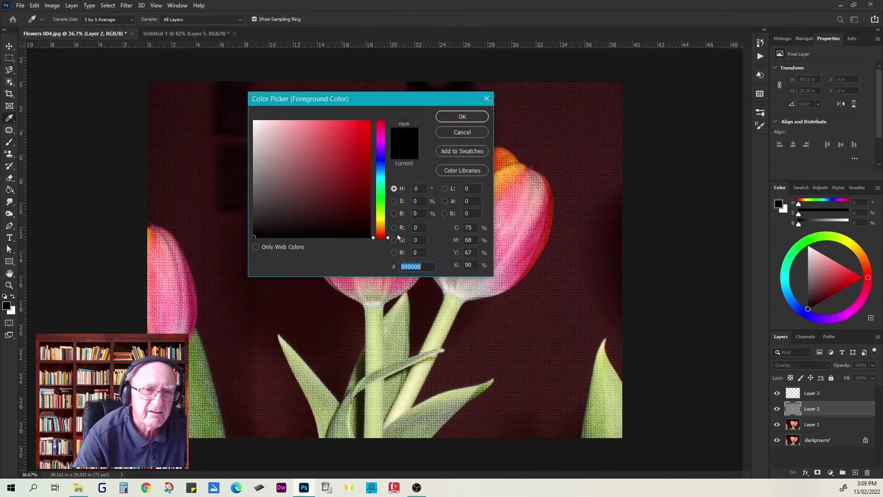
pyautogui.click(507, 174)
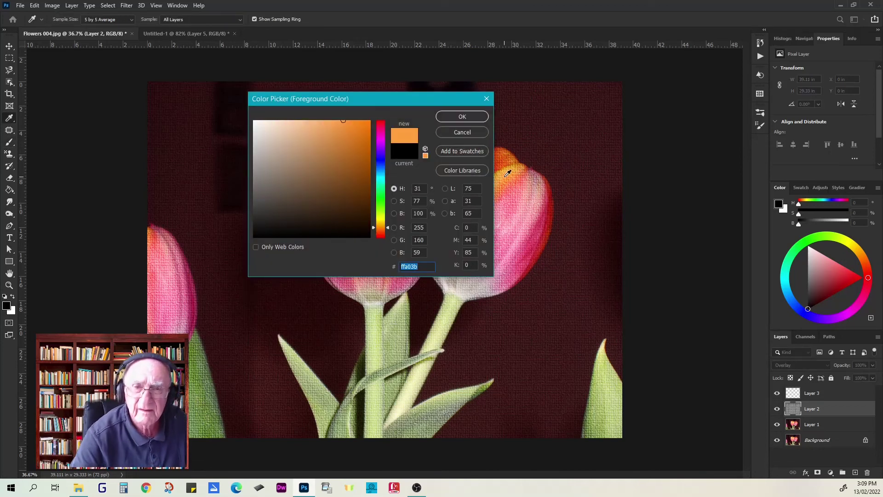
pyautogui.click(462, 117)
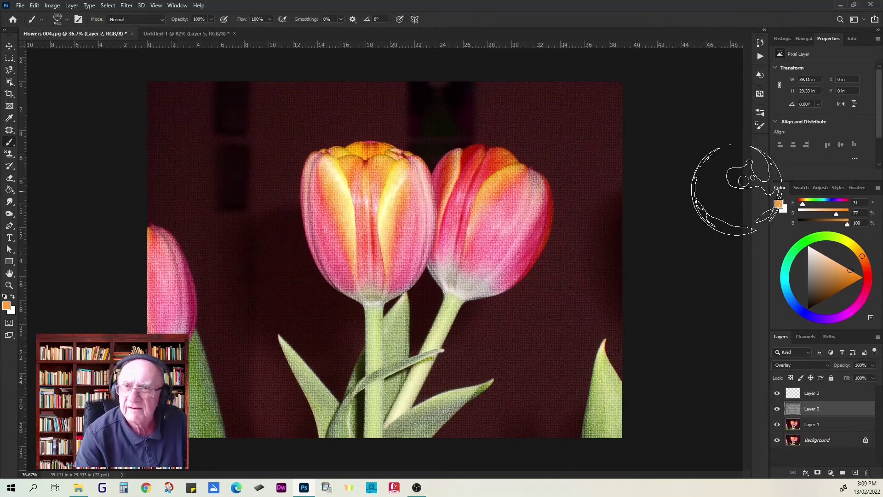
# Step: Enable Texture for the bubble brush and stamp three separate bubbles on Layer 3 over the dark background beside the central tulip
pyautogui.click(761, 125)
pyautogui.click(610, 167)
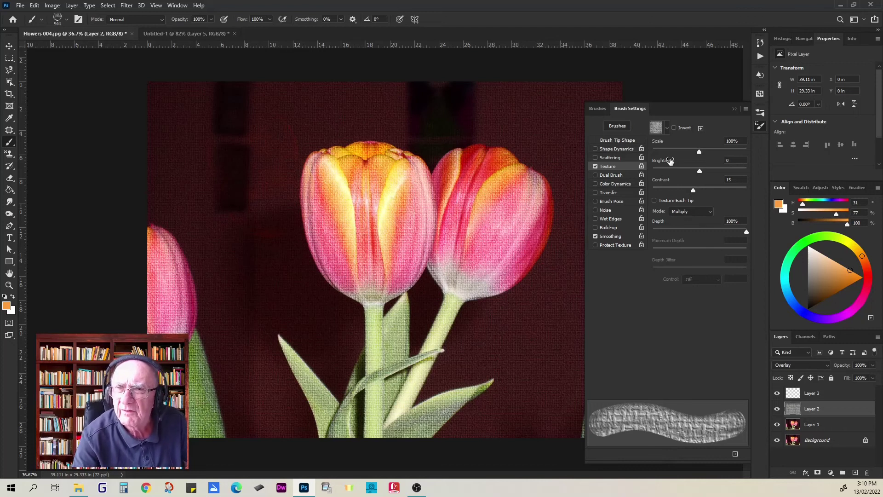
pyautogui.click(830, 393)
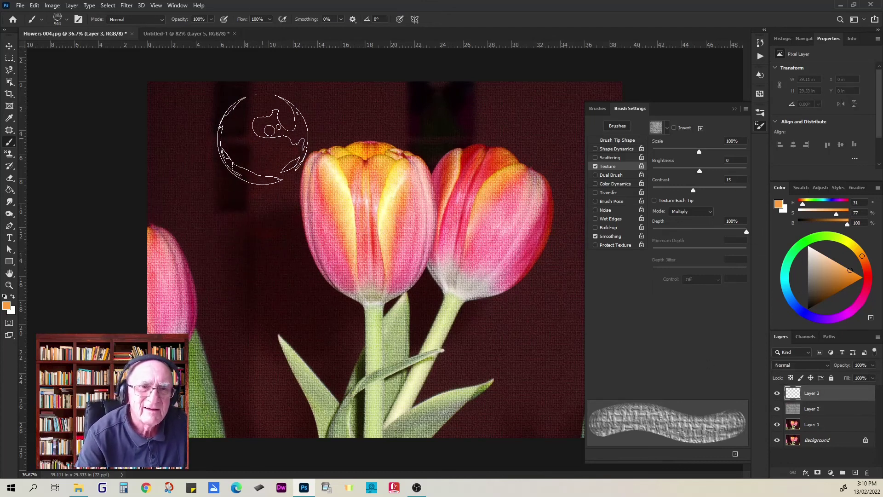
pyautogui.click(257, 144)
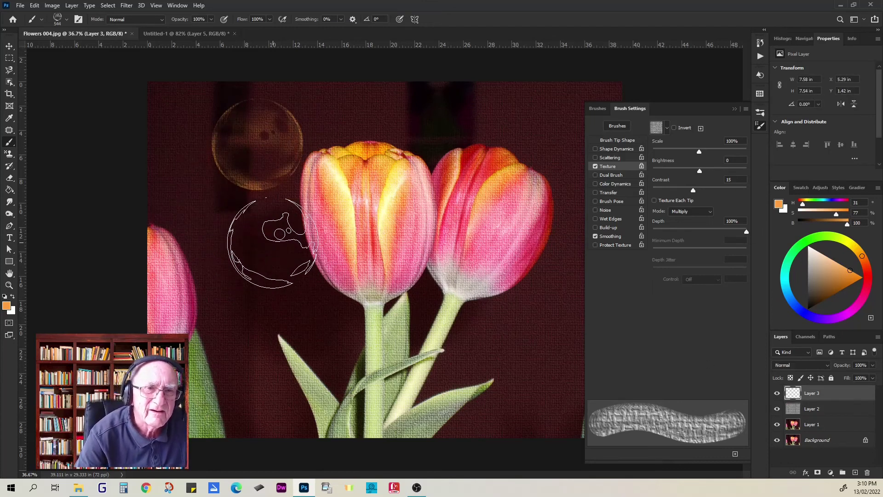
pyautogui.click(265, 242)
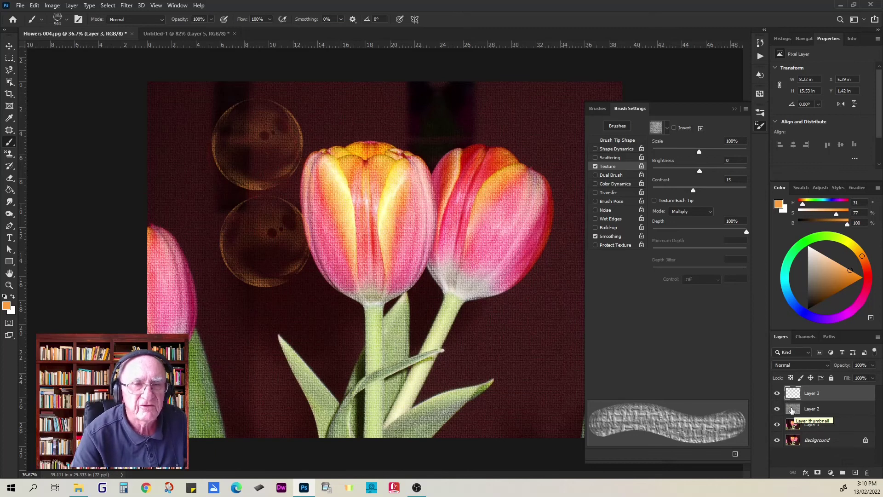
pyautogui.click(189, 147)
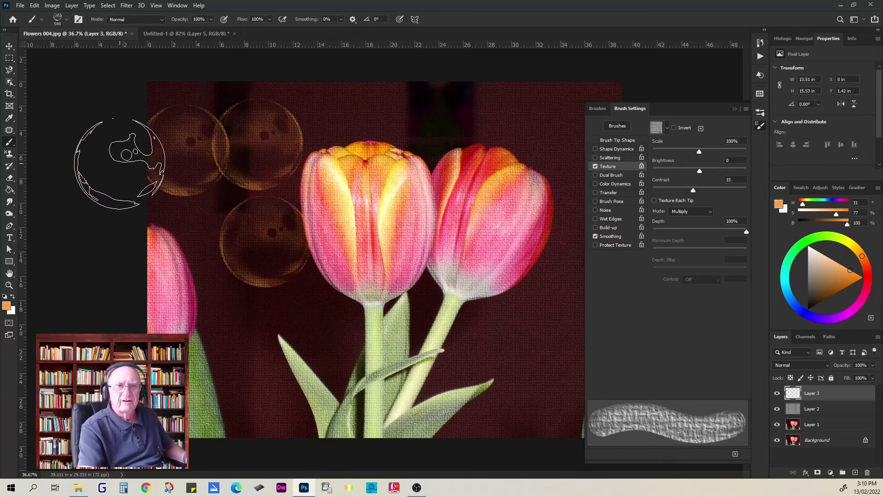
# Step: Stamp the bubble repeatedly on one spot overlapping the central tulip's edge to build up denser orange, and compare its texture with the photo
pyautogui.scroll(5, 336, 197)
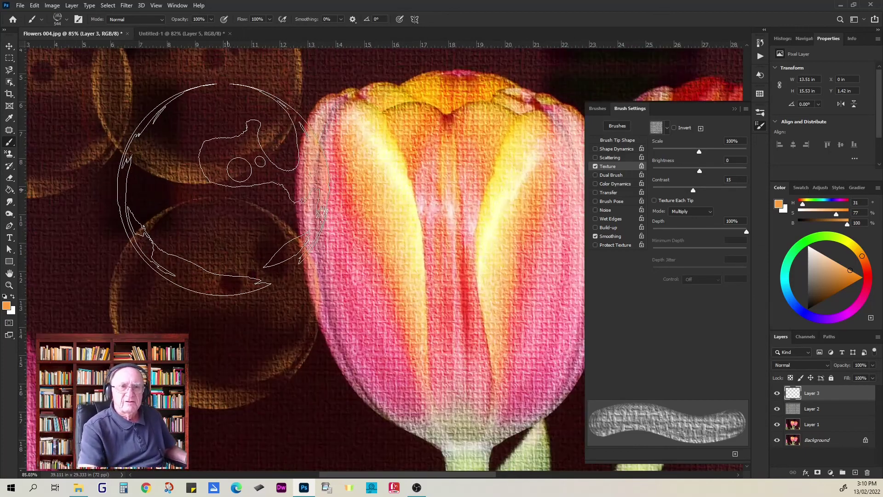
pyautogui.scroll(1, 223, 189)
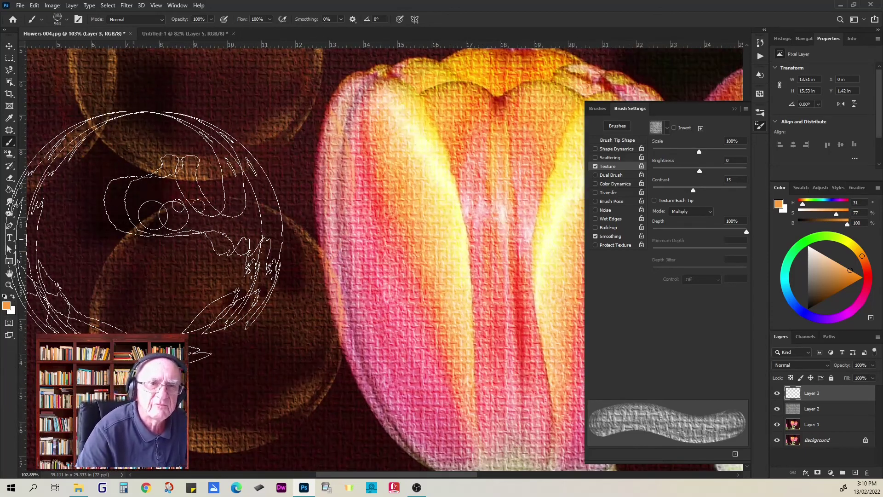
pyautogui.click(266, 187)
pyautogui.click(266, 187)
pyautogui.click(267, 187)
pyautogui.click(266, 187)
pyautogui.click(266, 187)
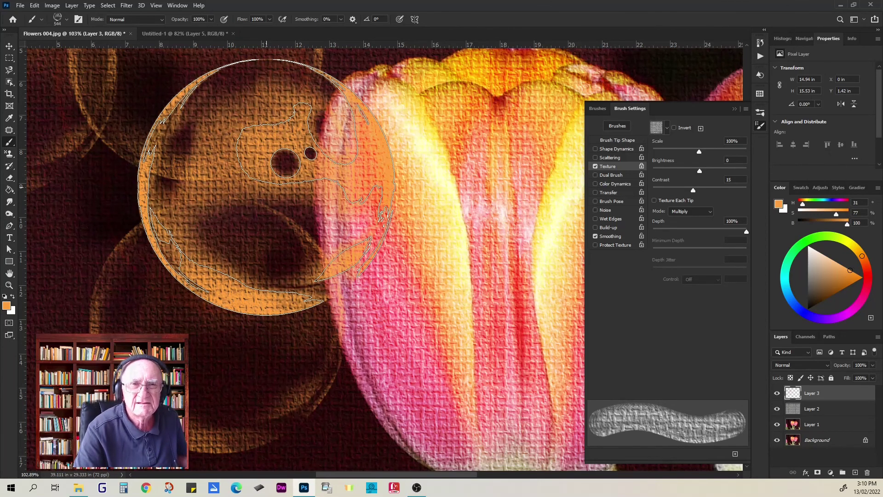
pyautogui.scroll(-3, 267, 186)
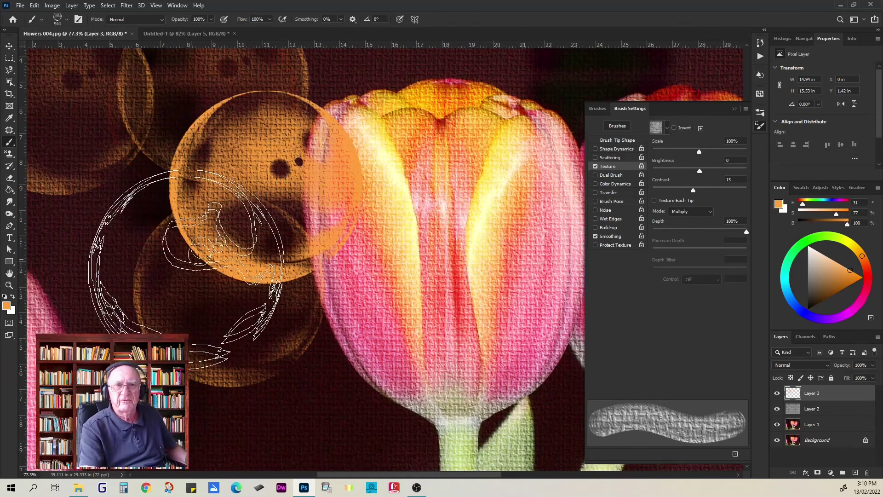